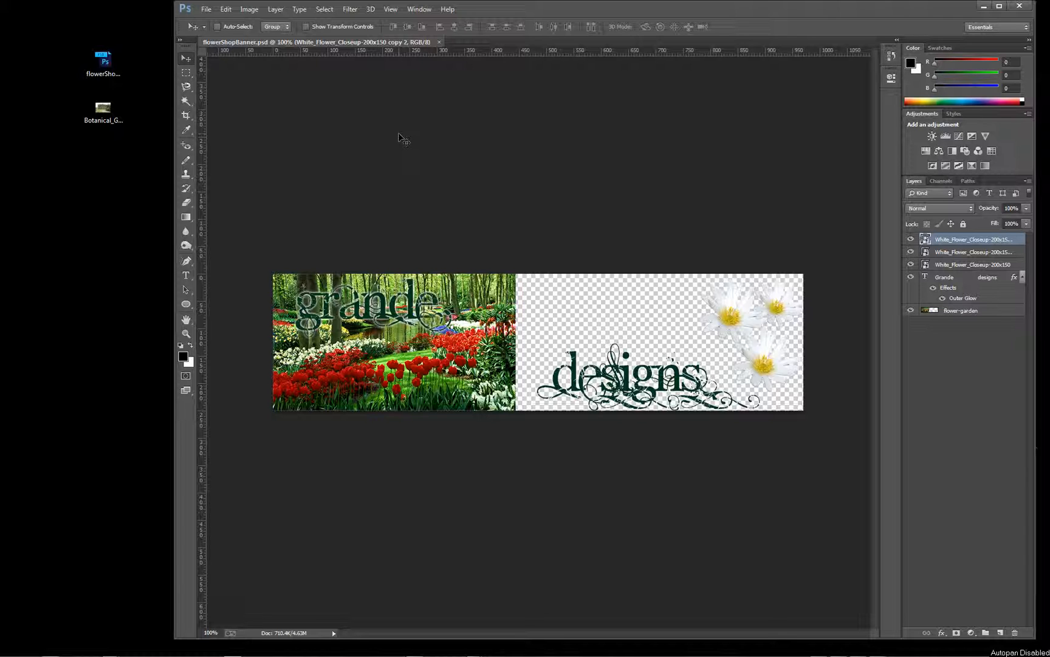
- Place Botanical_Garden_Geneva_2006_803.JPG from the desktop in the centre of the banner and rasterize its layer
left_click(105, 111)
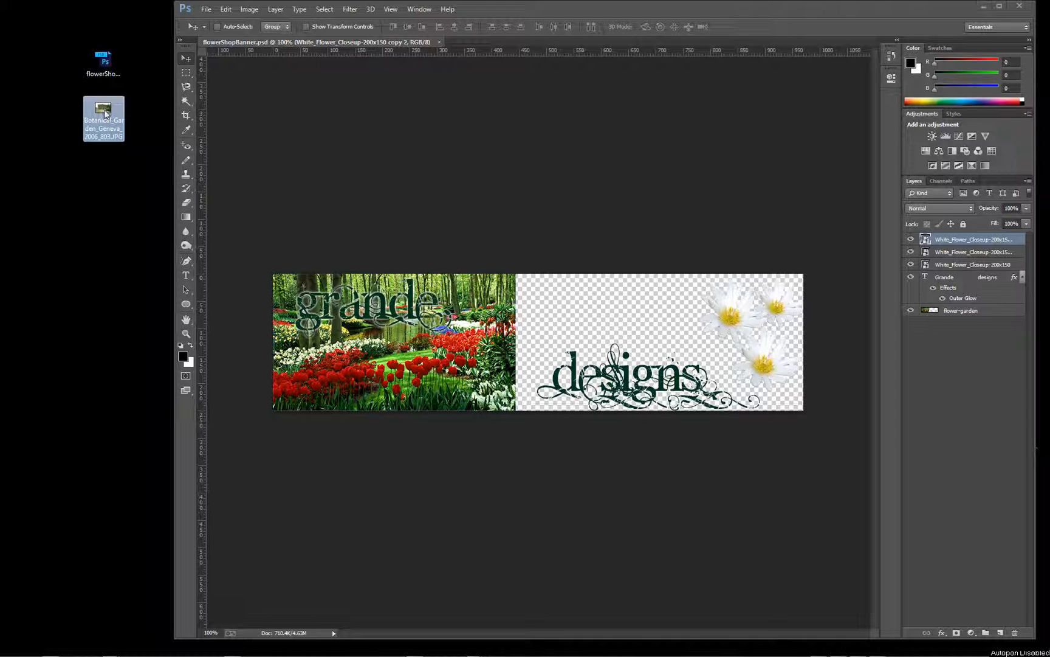
left_click_drag(105, 113, 530, 332)
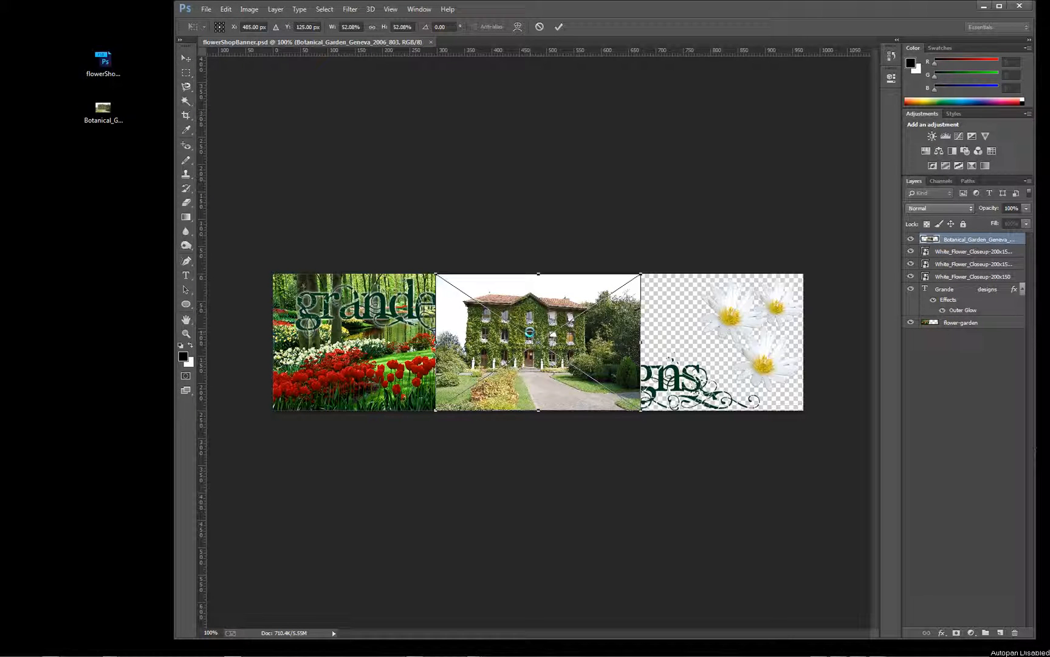
key("Return")
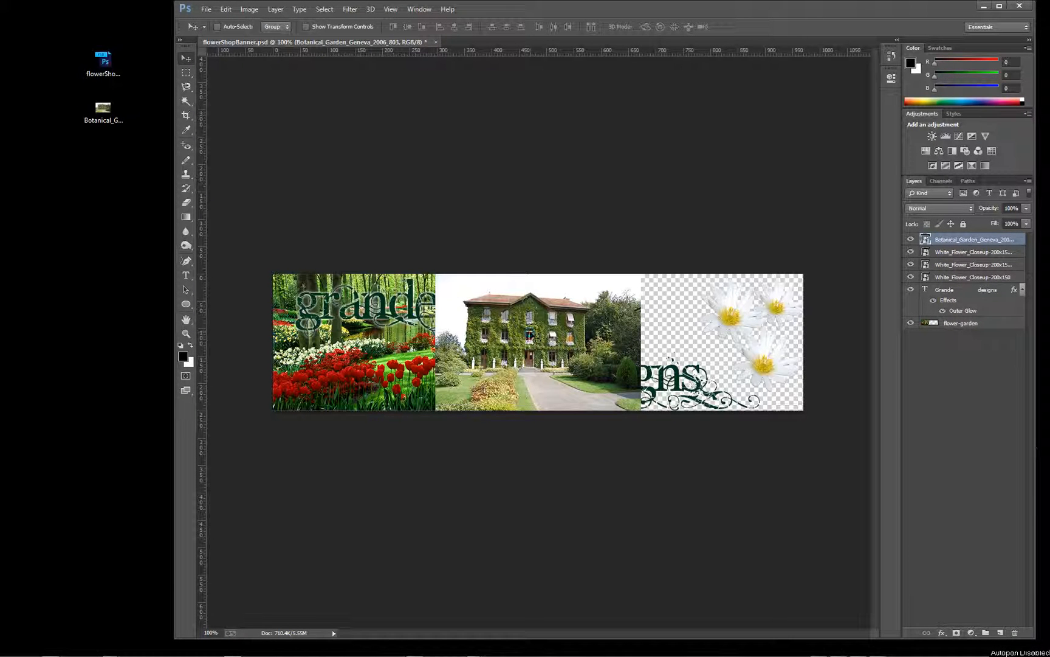
right_click(986, 243)
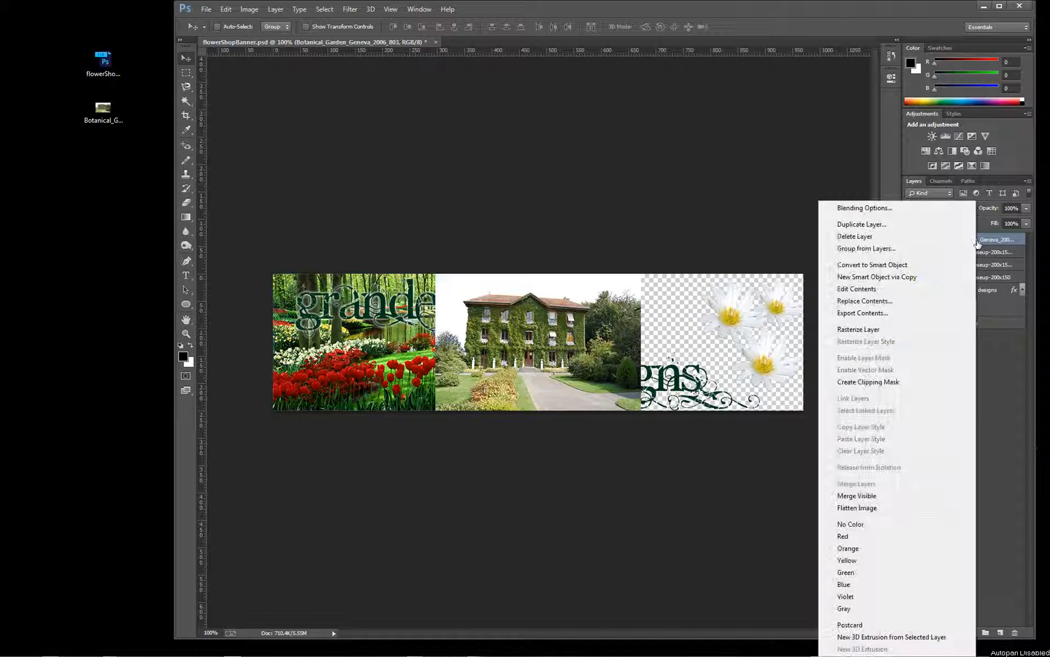
left_click(885, 331)
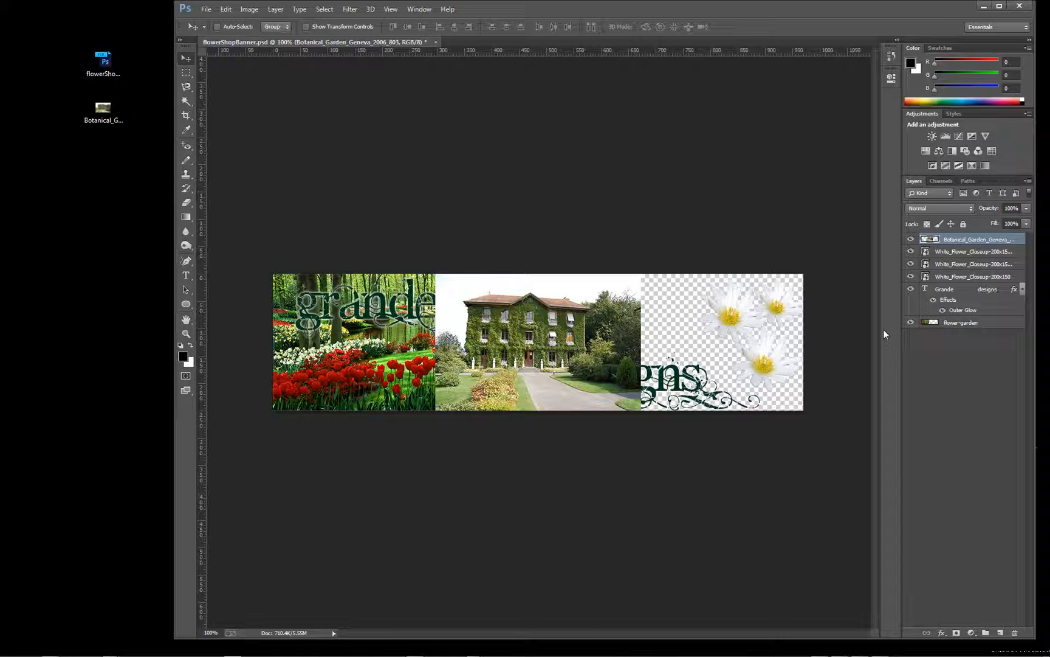
- Show only the Botanical_Garden layer by hiding all other layers
left_click(910, 240, "alt")
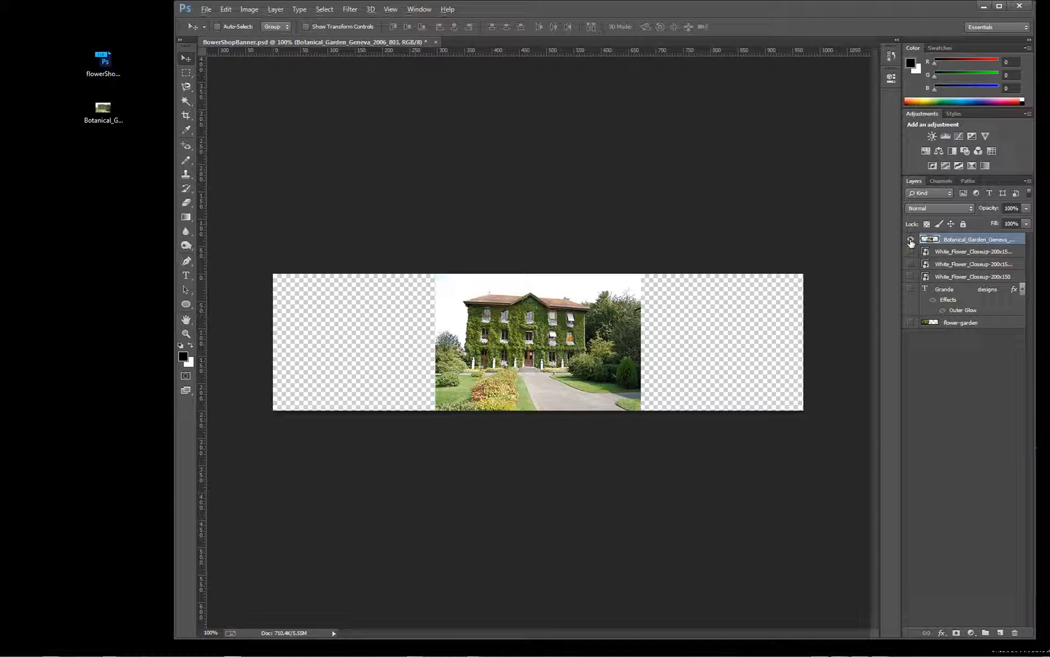
left_click(911, 241, "alt")
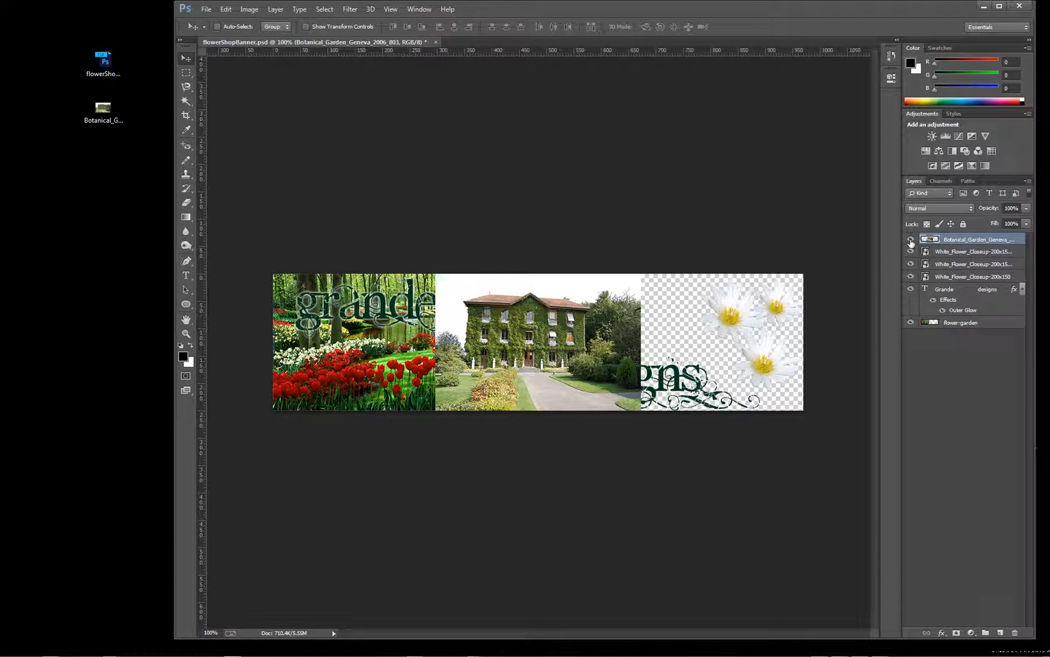
left_click(911, 241, "alt")
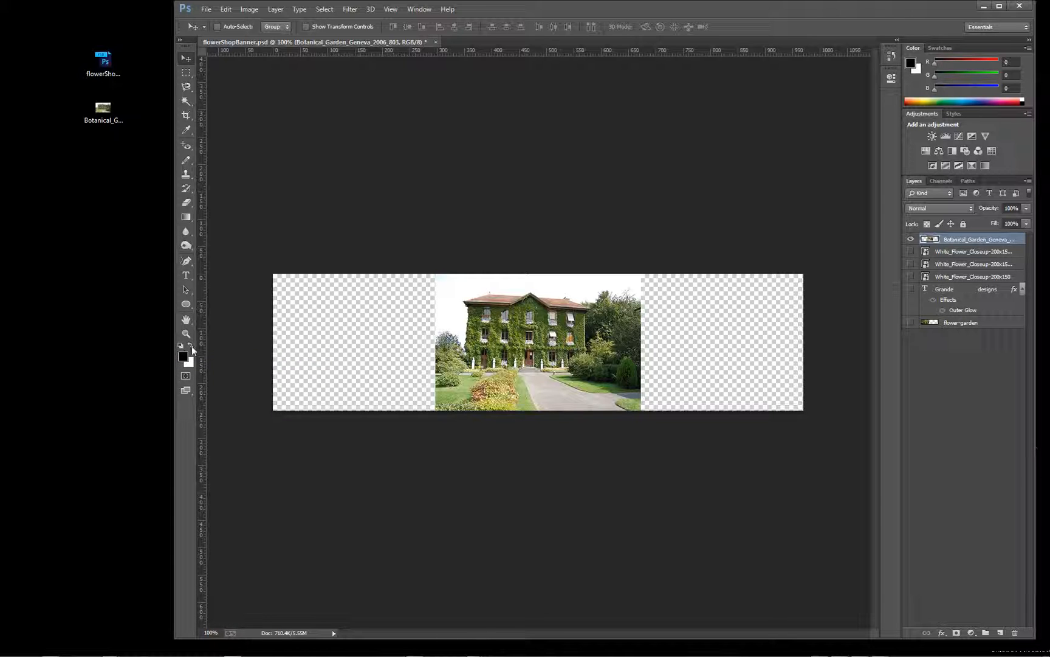
- Try swapping the foreground and background colors and reset them to the default black foreground and white background
left_click(191, 345)
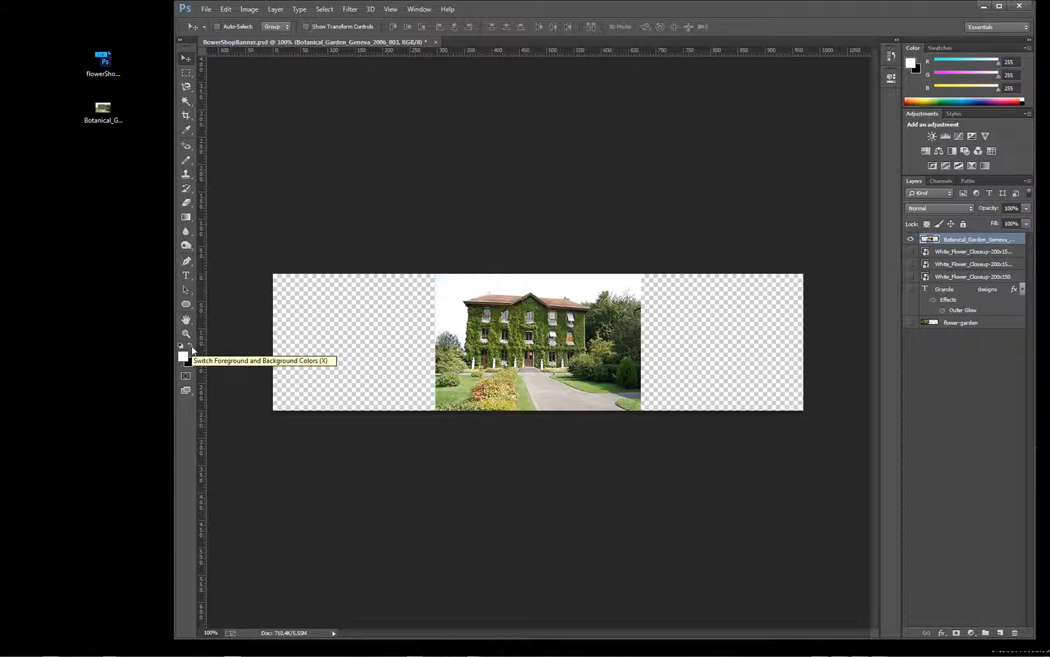
left_click(191, 345)
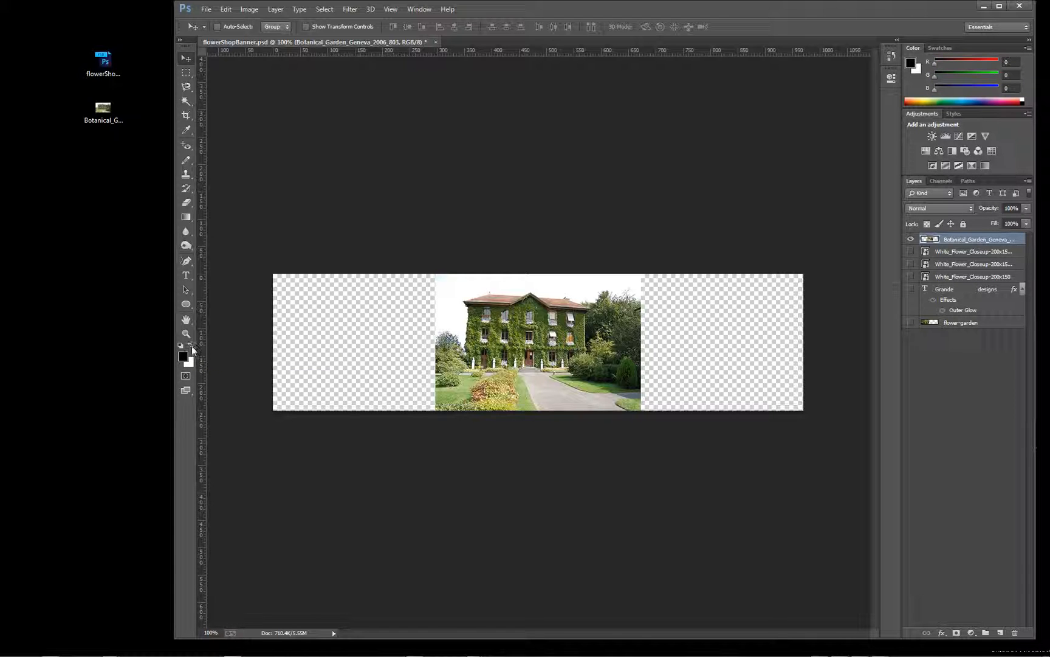
left_click(191, 345)
left_click(182, 345)
- Try a linear black-to-transparent gradient directly on the Botanical_Garden layer across the photo's left edge, and undo it
left_click(185, 217)
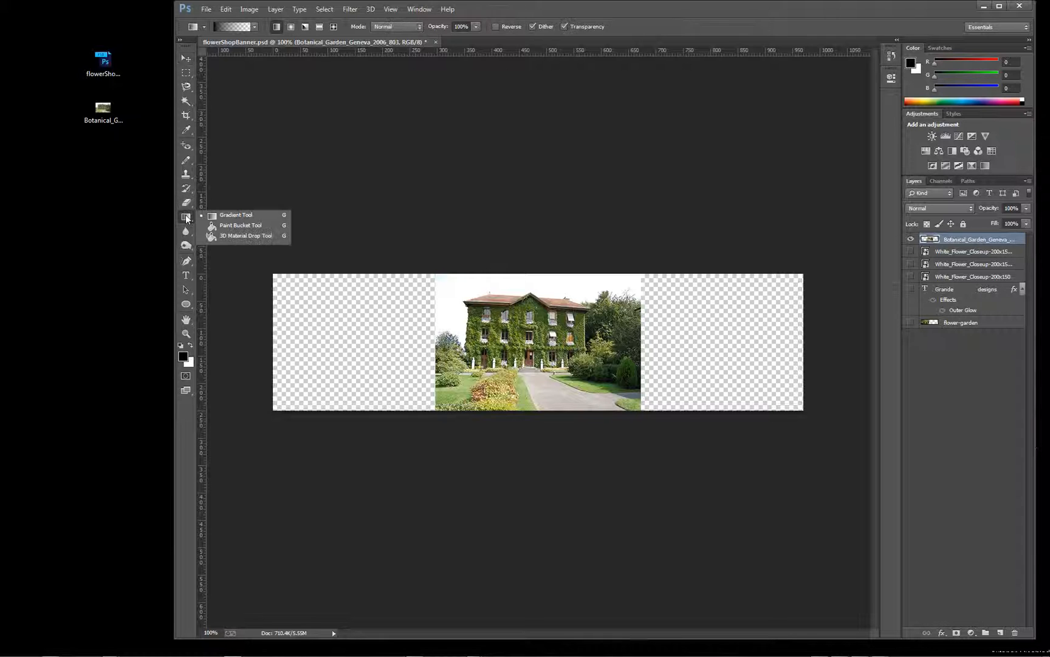
left_click(237, 215)
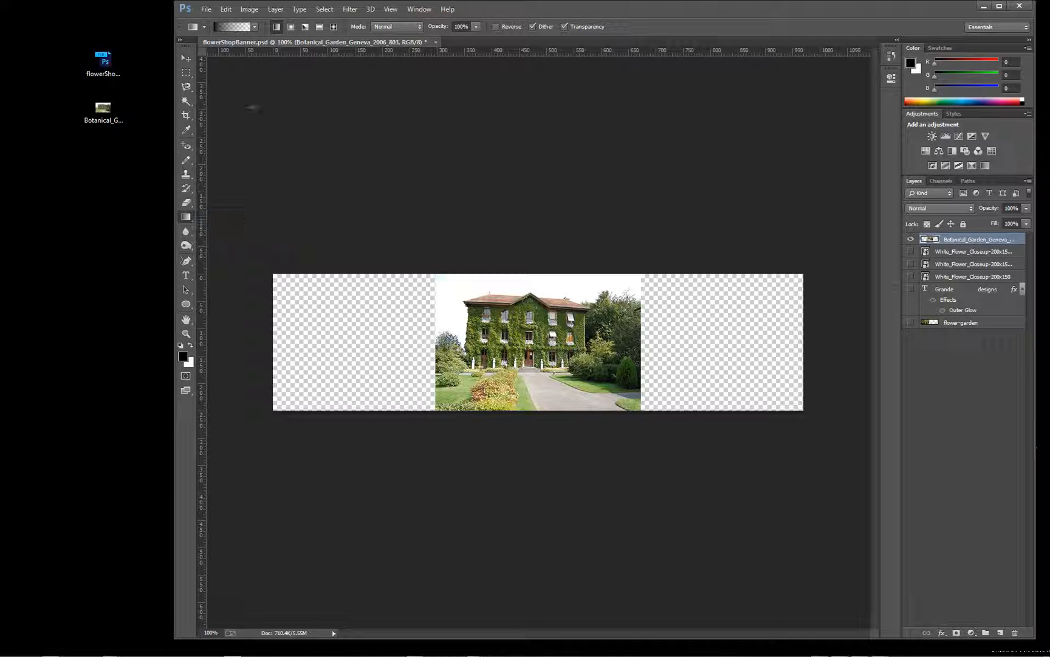
left_click(254, 26)
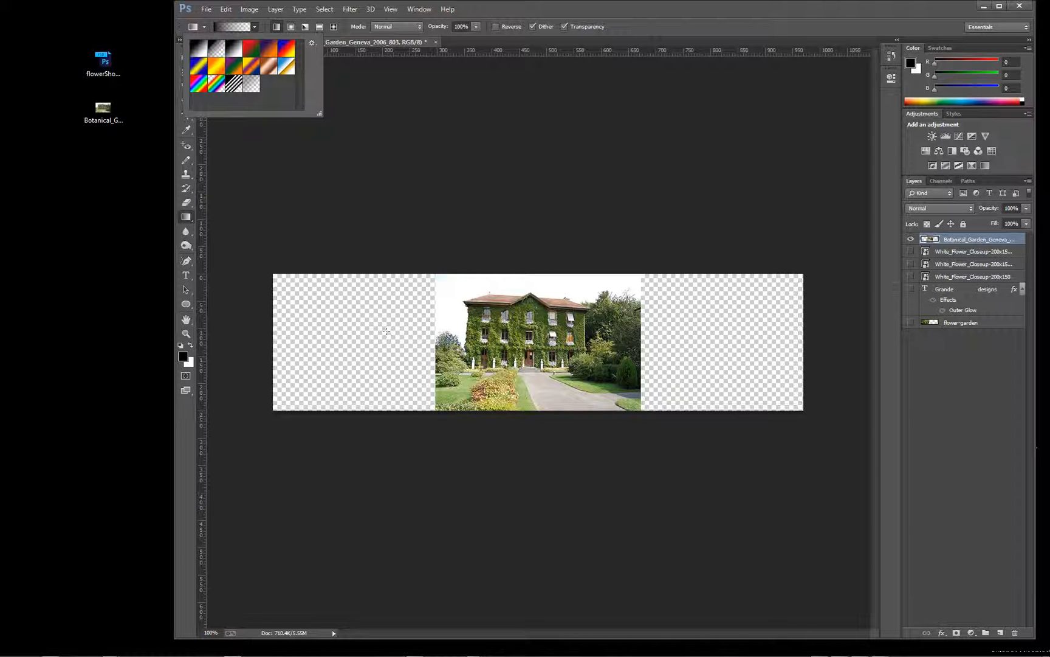
left_click_drag(385, 330, 466, 332)
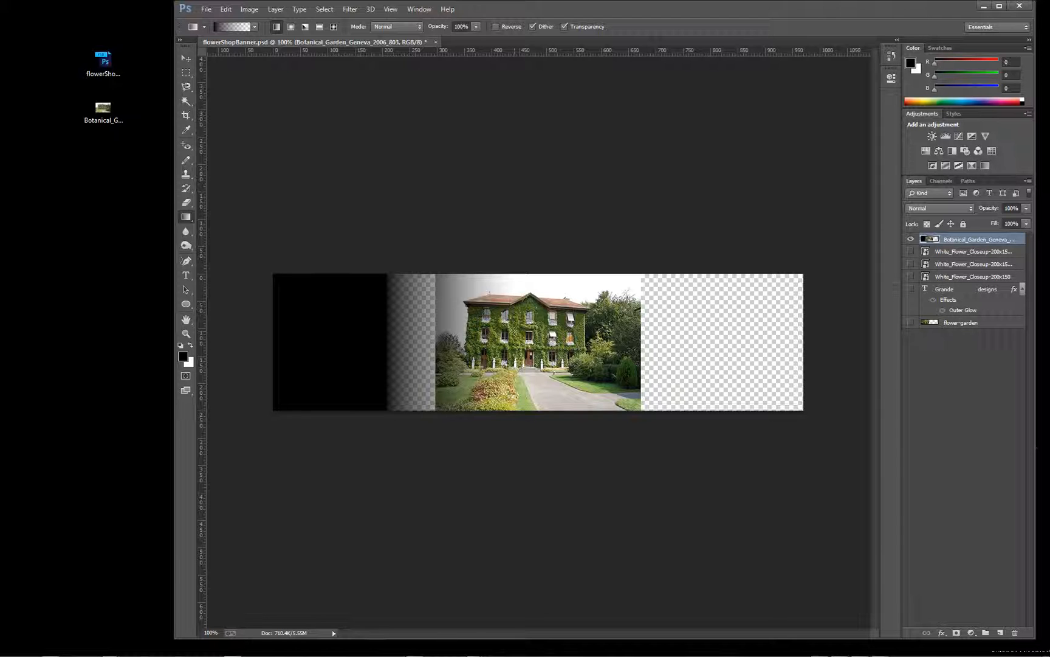
key("ctrl+z")
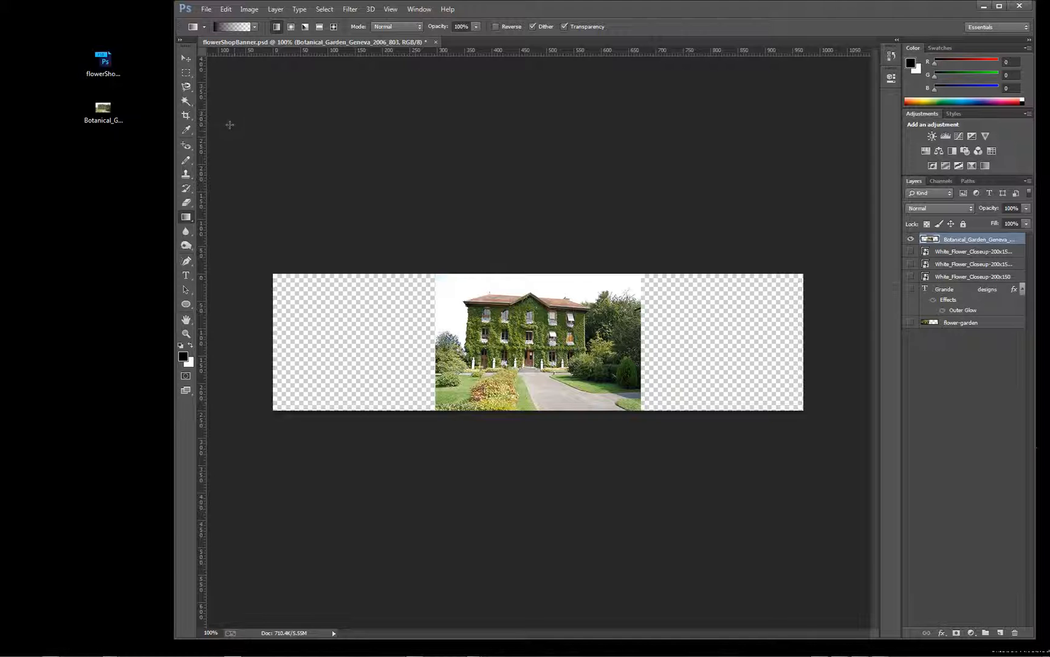
- Select the transparent areas on both sides of the photo with the Magic Wand, invert the selection and add a layer mask from it
left_click(186, 101)
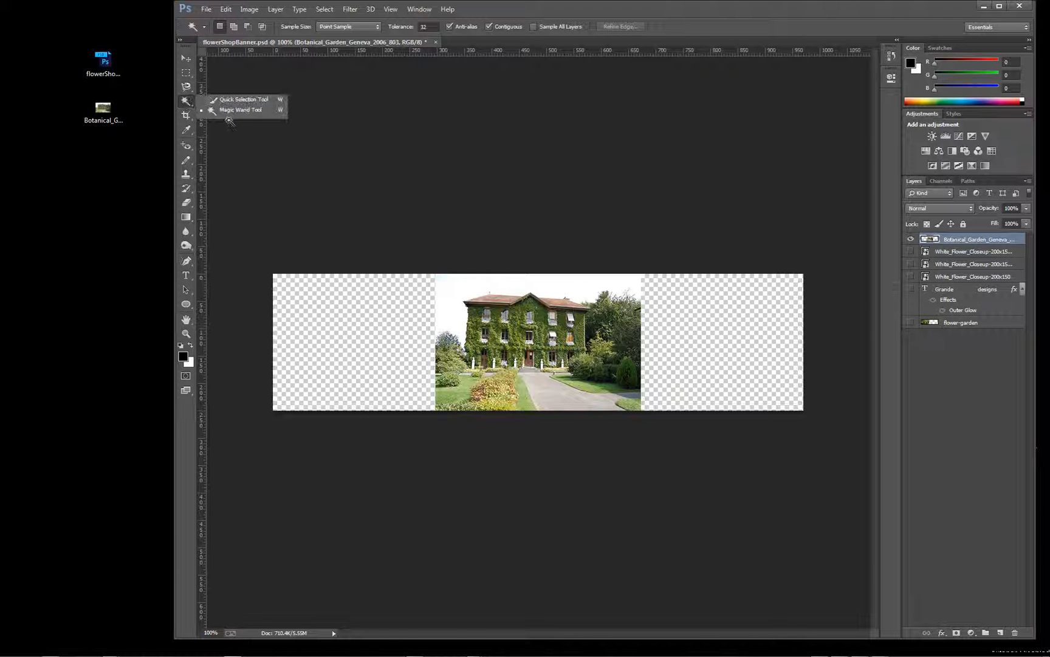
left_click(238, 111)
left_click(364, 343)
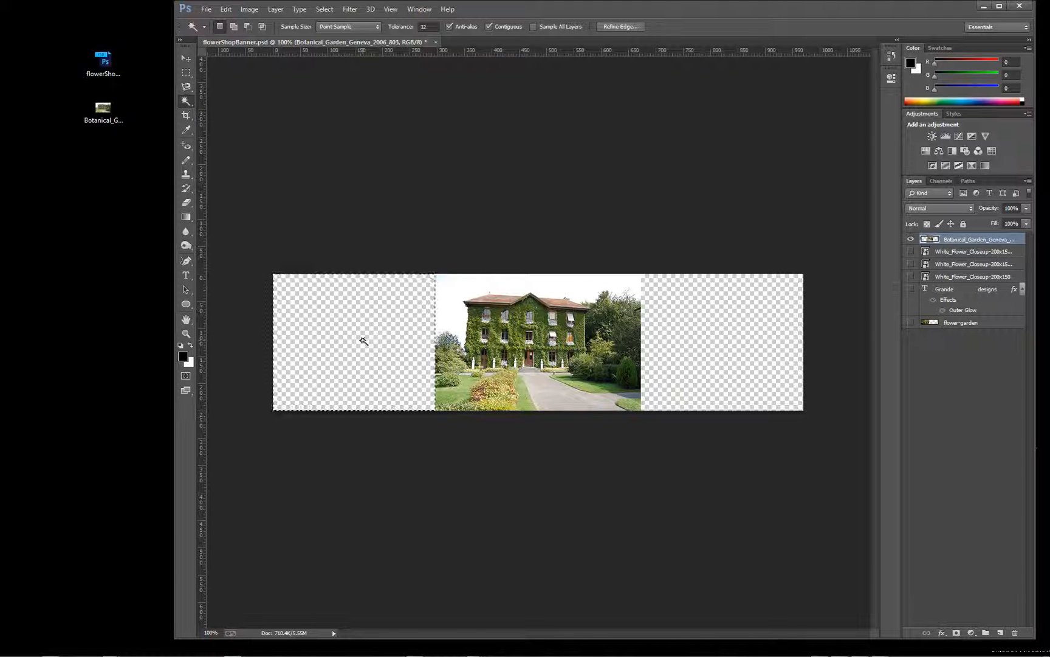
left_click(721, 325, "shift")
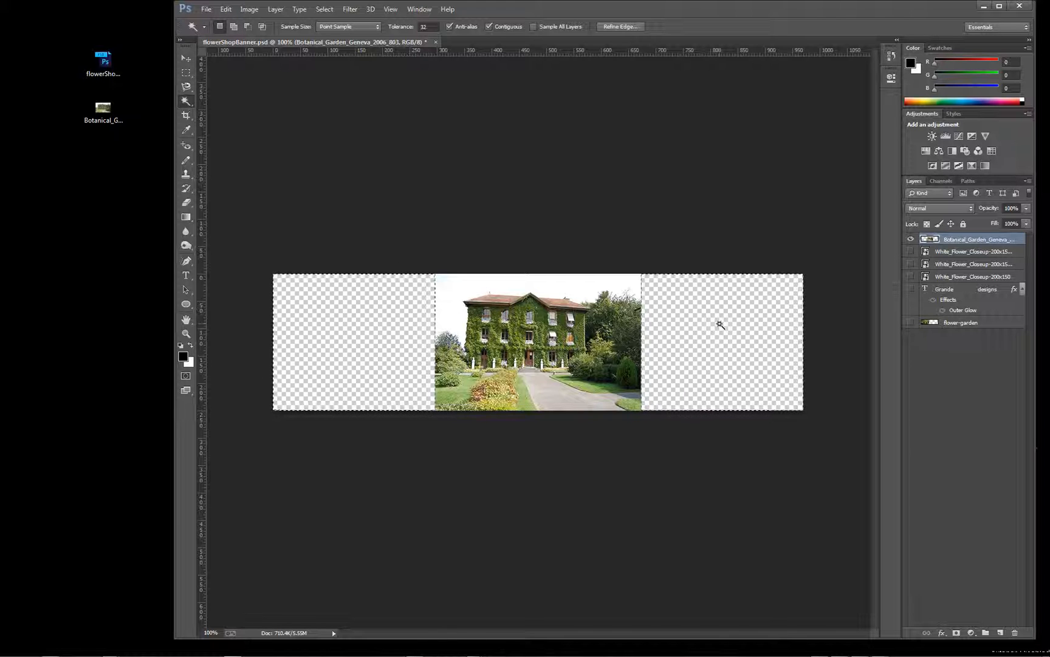
key("ctrl+shift+i")
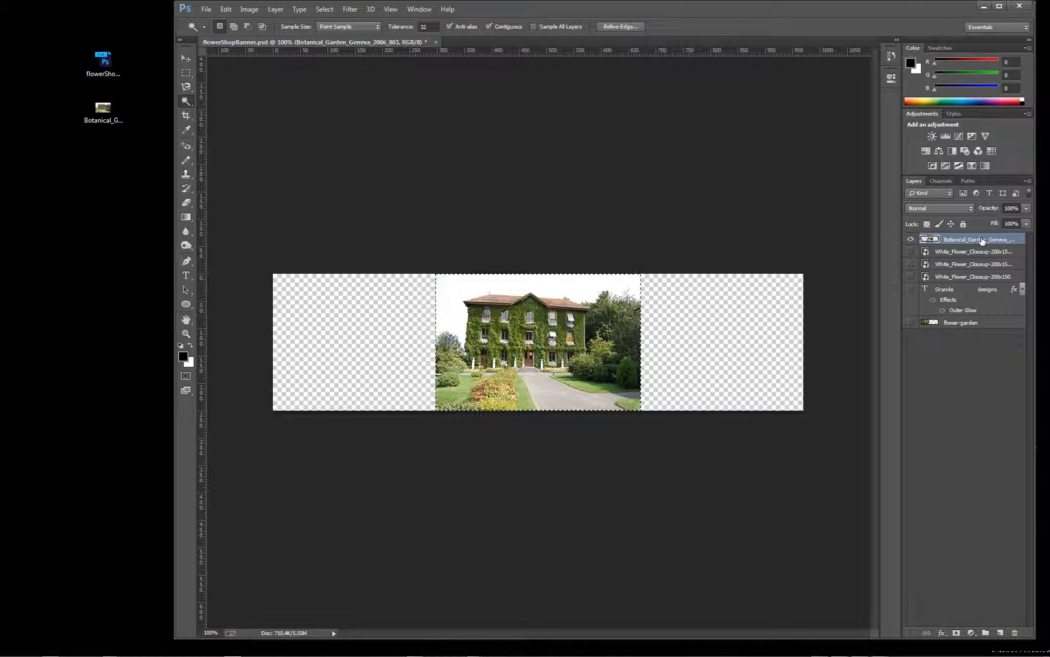
left_click(957, 633)
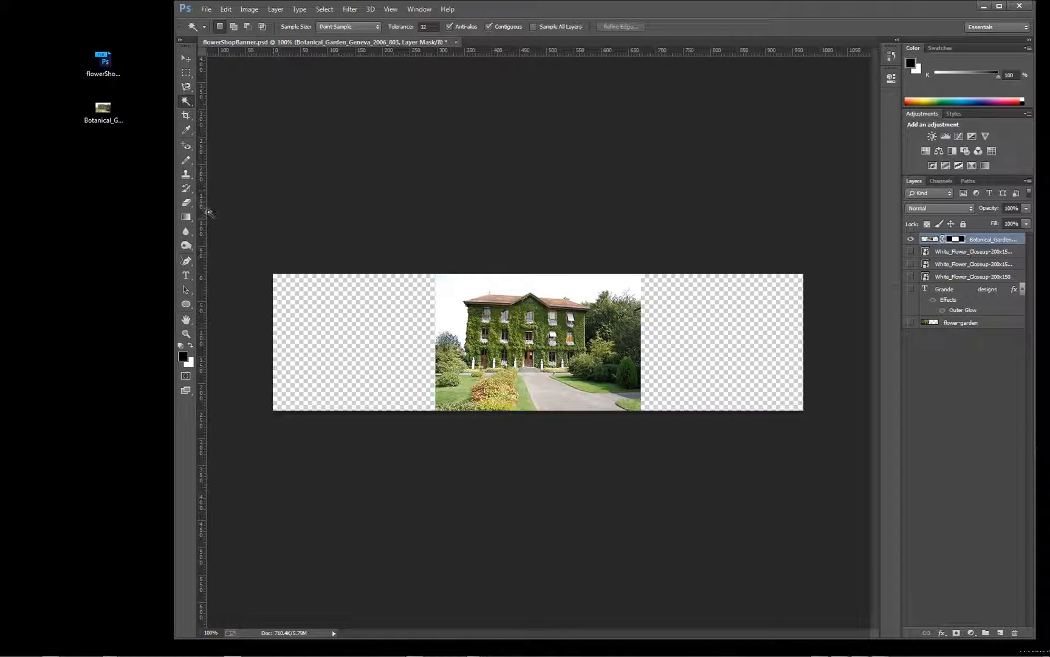
- Fade the photo's left edge with a black-to-transparent gradient on its layer mask and check the blend against the flower-garden layer
left_click(187, 220)
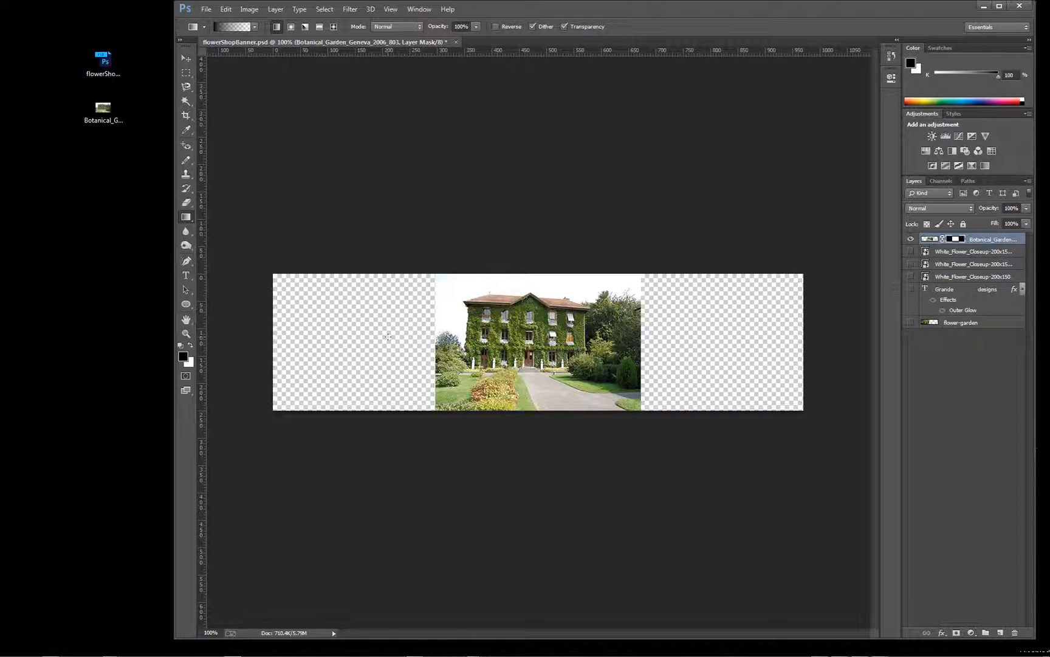
left_click_drag(388, 336, 467, 336)
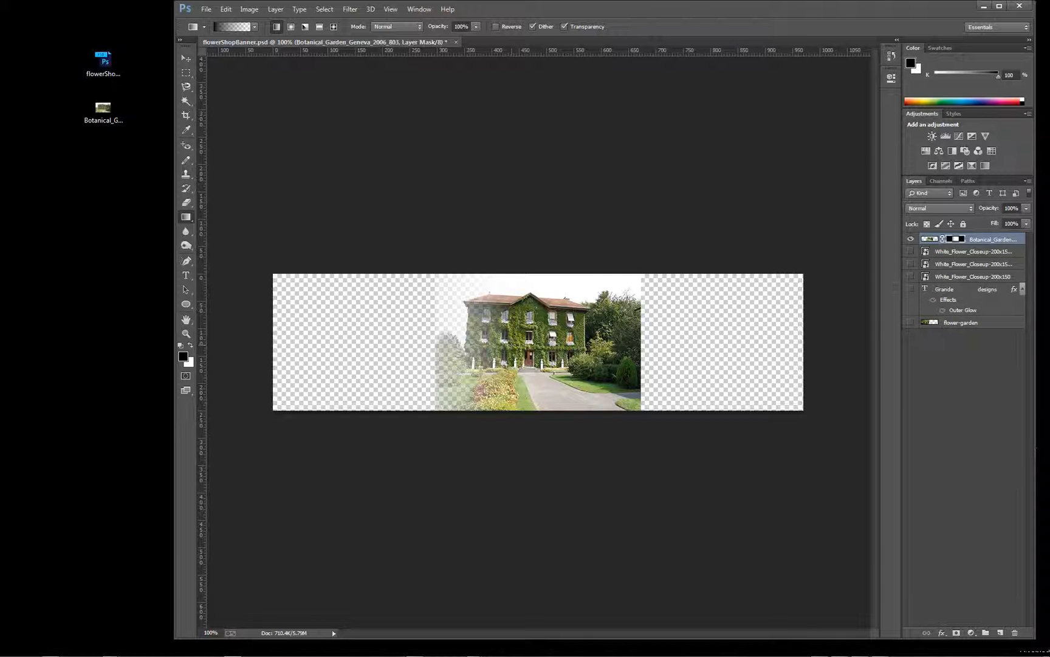
left_click(910, 323)
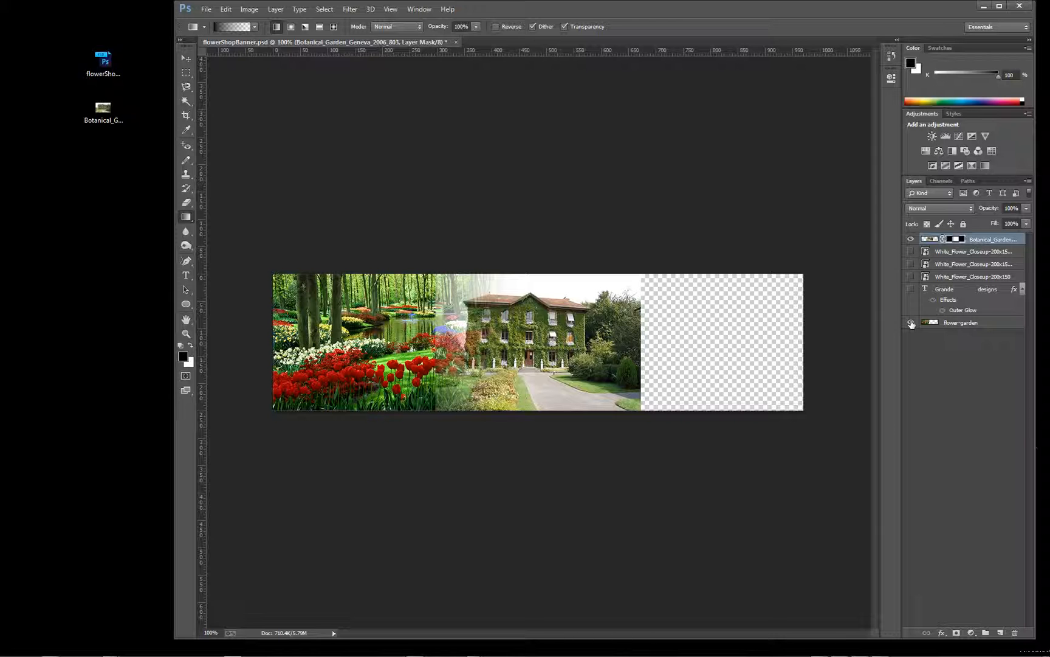
left_click(911, 323)
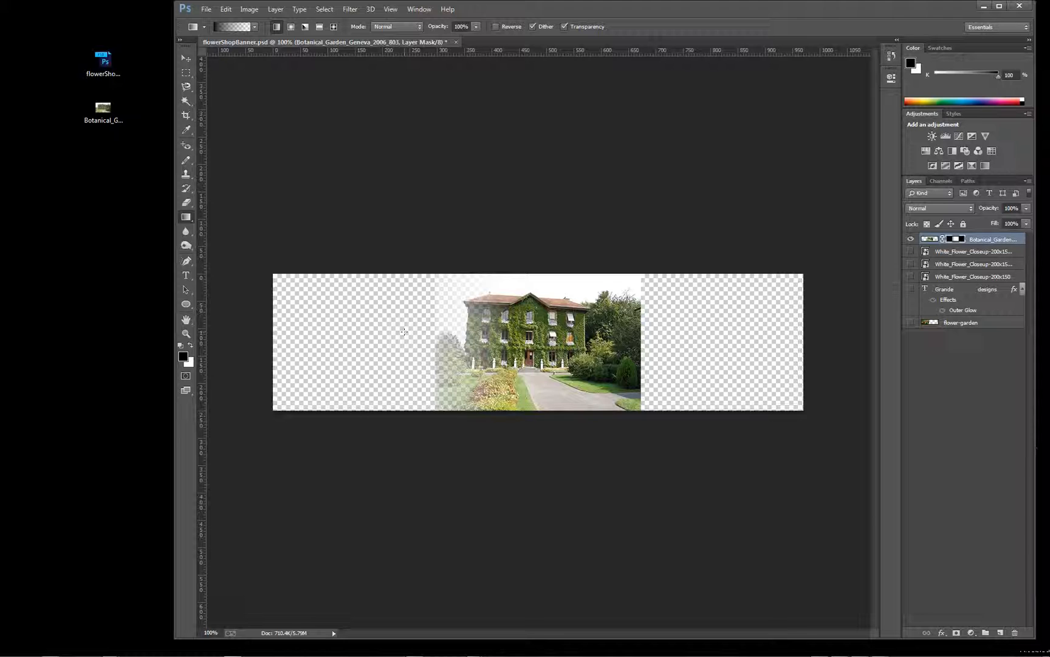
- Strengthen the left-edge fade with a second, longer gradient on the mask and show the flower-garden layer again
left_click_drag(404, 332, 507, 334)
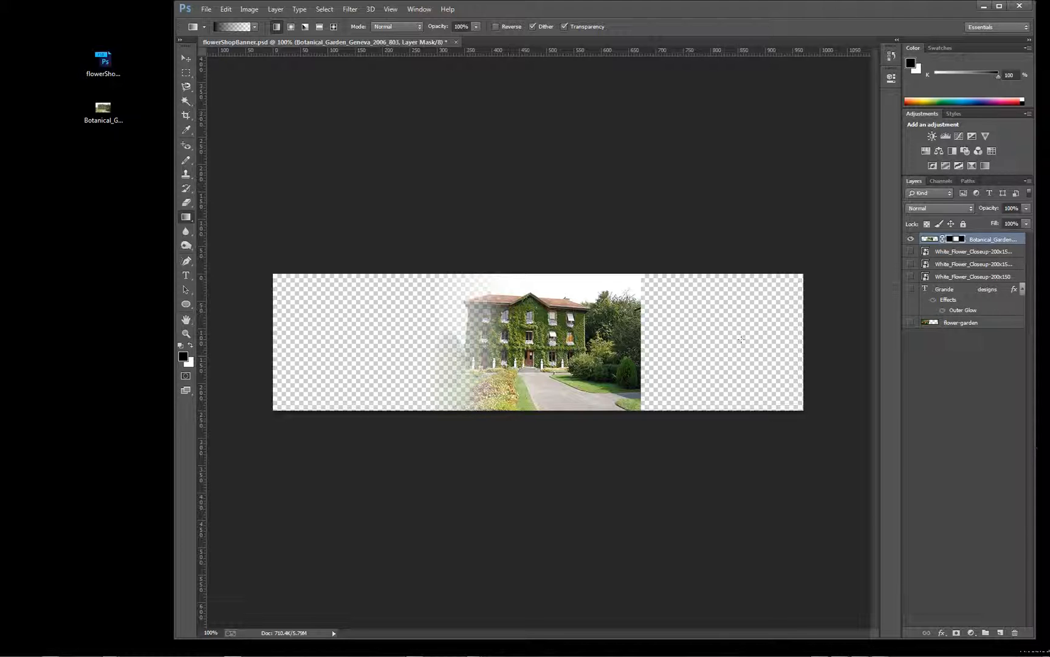
left_click(910, 323)
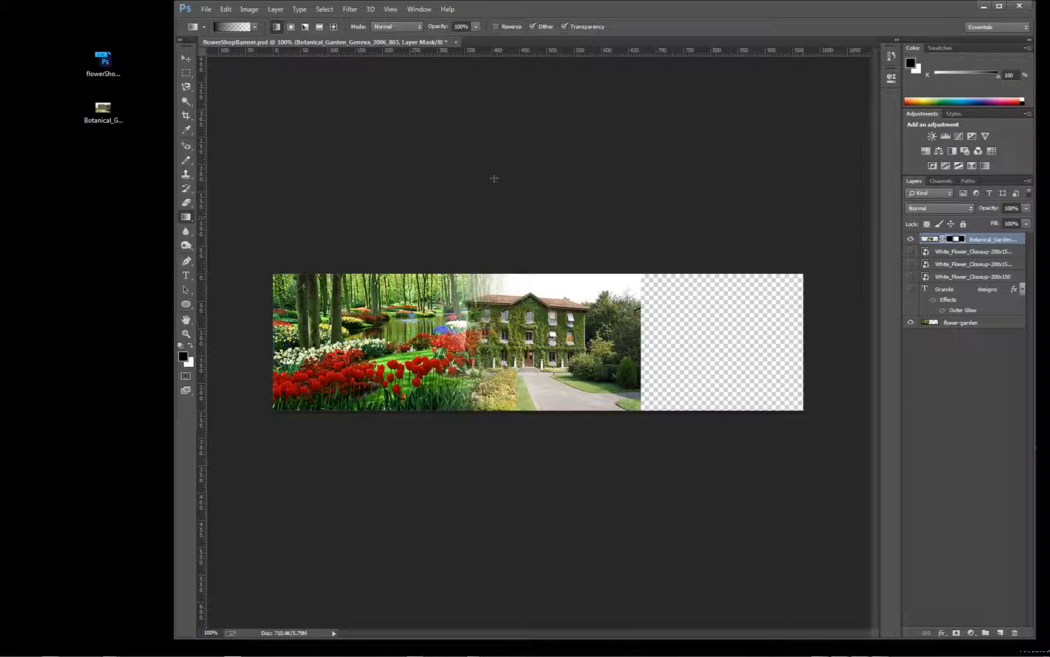
left_click(191, 64)
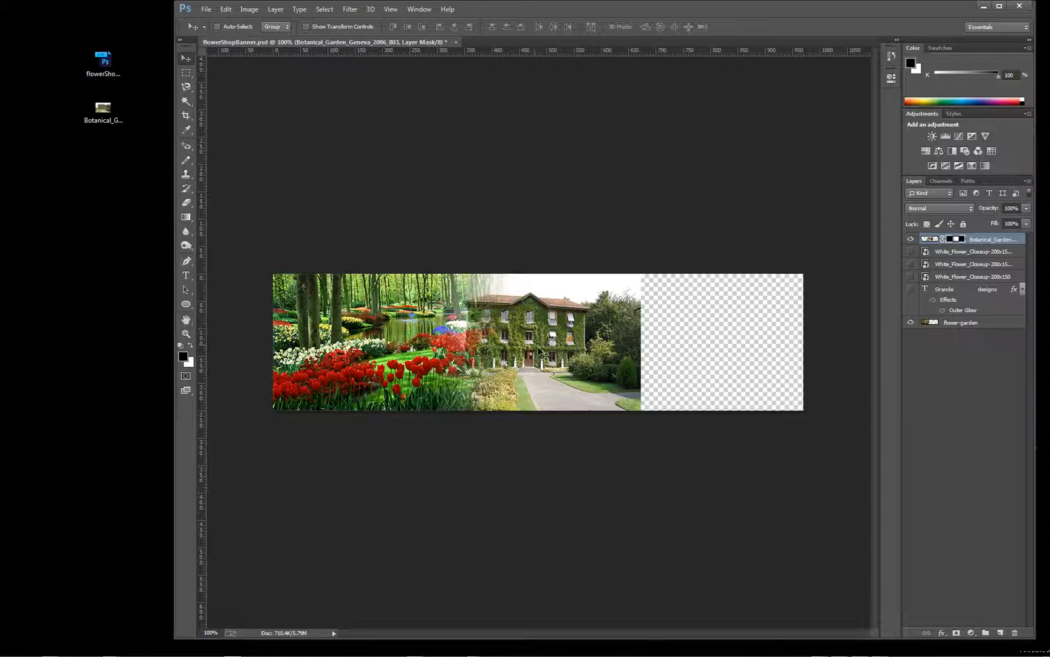
mouse_move(578, 361)
left_mouse_down()
mouse_move(615, 359)
mouse_move(568, 347)
mouse_move(558, 348)
mouse_move(584, 354)
mouse_move(561, 355)
left_mouse_up()
- Show the three White_Flower_Closeup layers and the Grande designs text layer, and move the Botanical_Garden layer directly above flower-garden
left_click(911, 251)
left_click(911, 264)
left_click(910, 276)
left_click(911, 288)
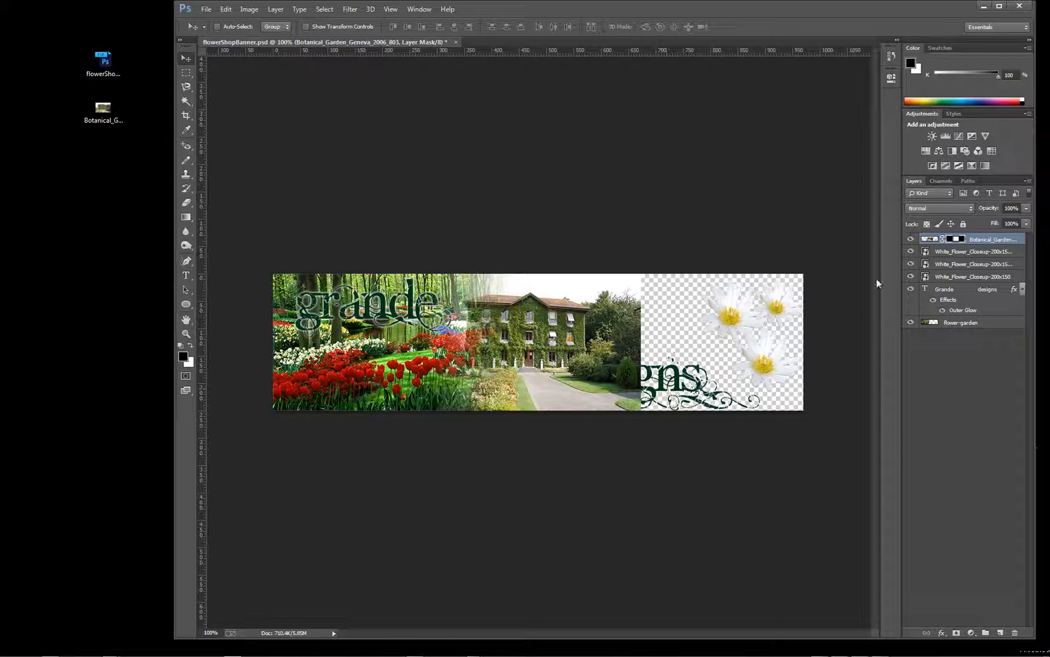
left_click_drag(974, 251, 978, 328)
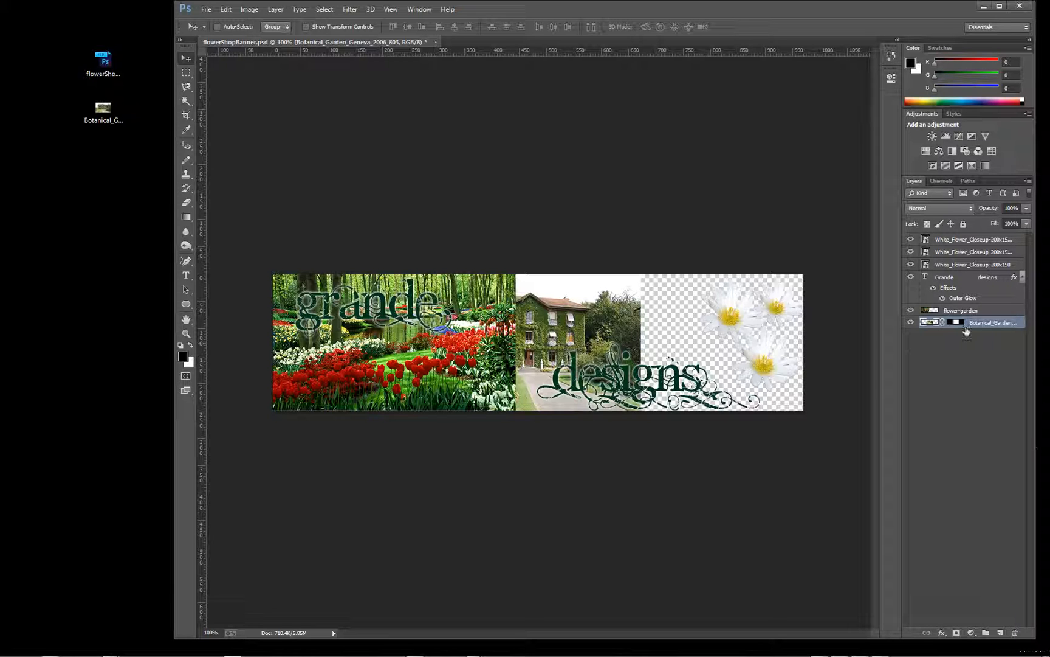
left_click_drag(979, 326, 974, 306)
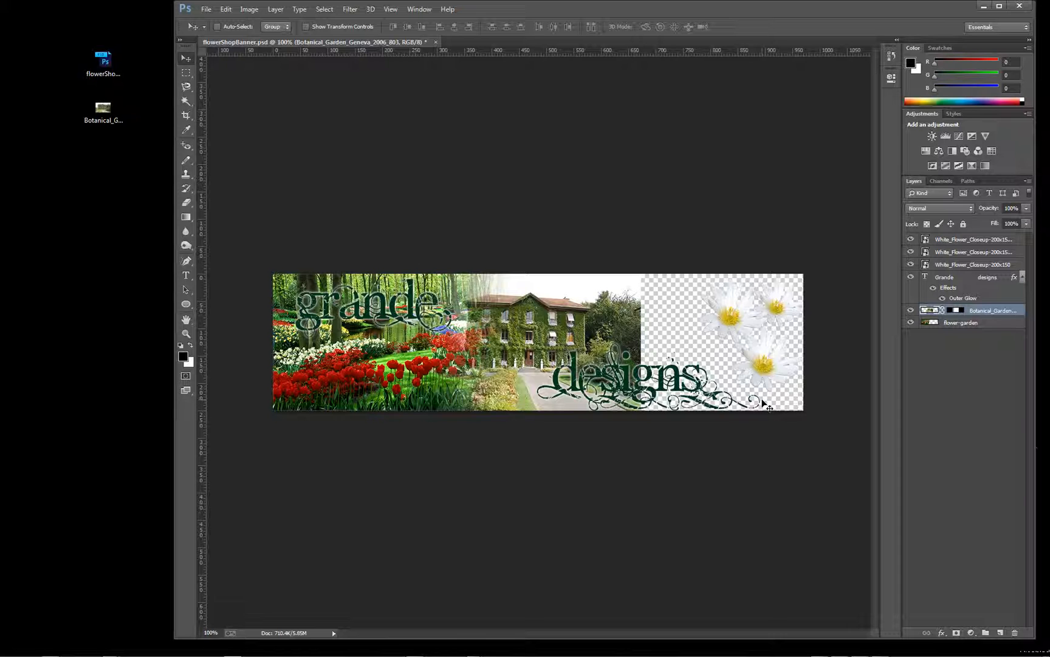
- Show only the flower-garden layer and make it the active layer for the Clone Stamp tool
left_click(911, 322, "alt")
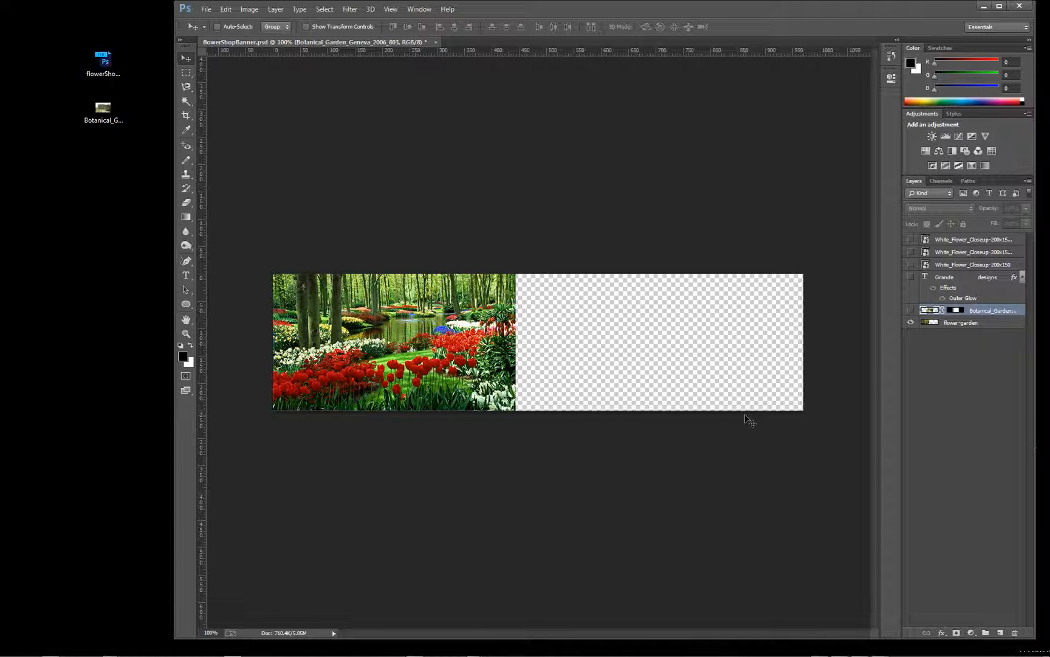
left_click(186, 174)
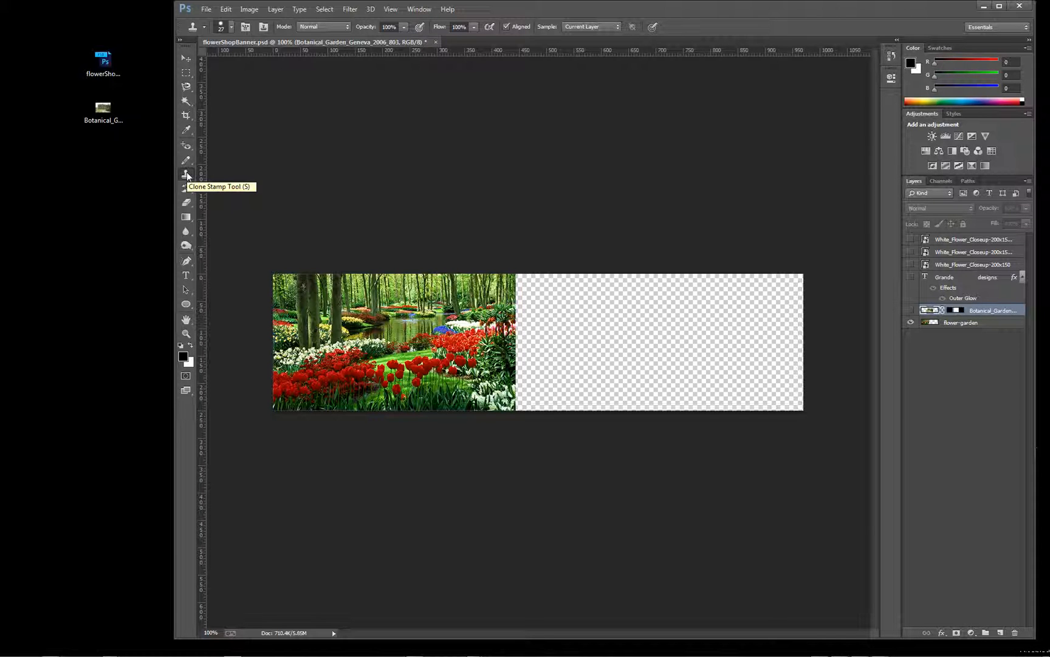
left_click(187, 175)
left_click(967, 323)
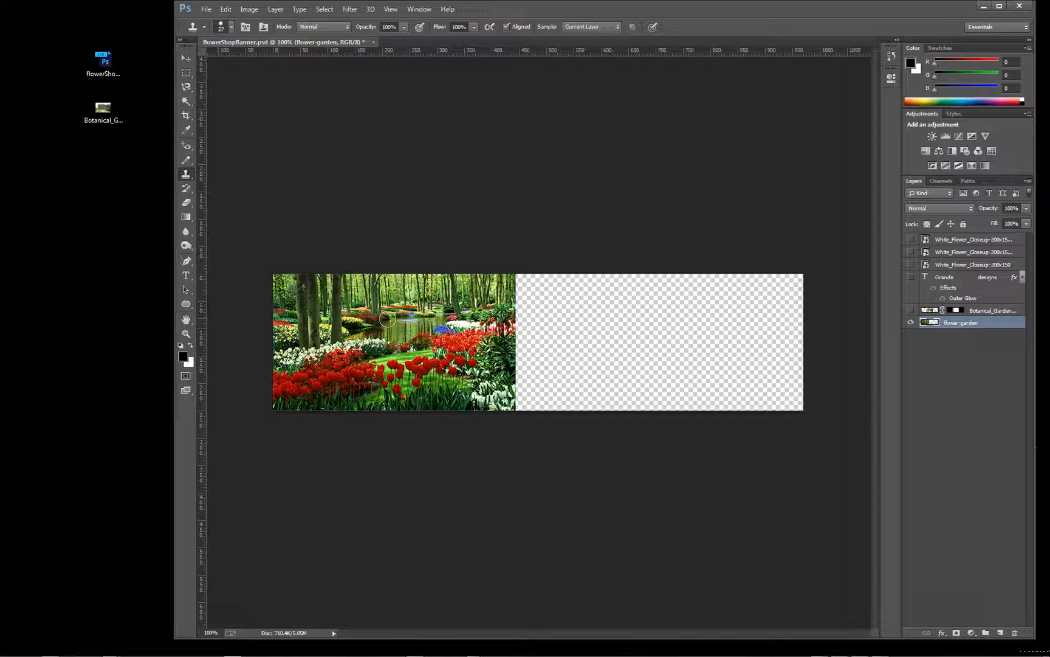
- Set the Clone Stamp brush to 26 px and clone the red tulips into the empty lower-right corner of the flower-garden layer
right_click(387, 318)
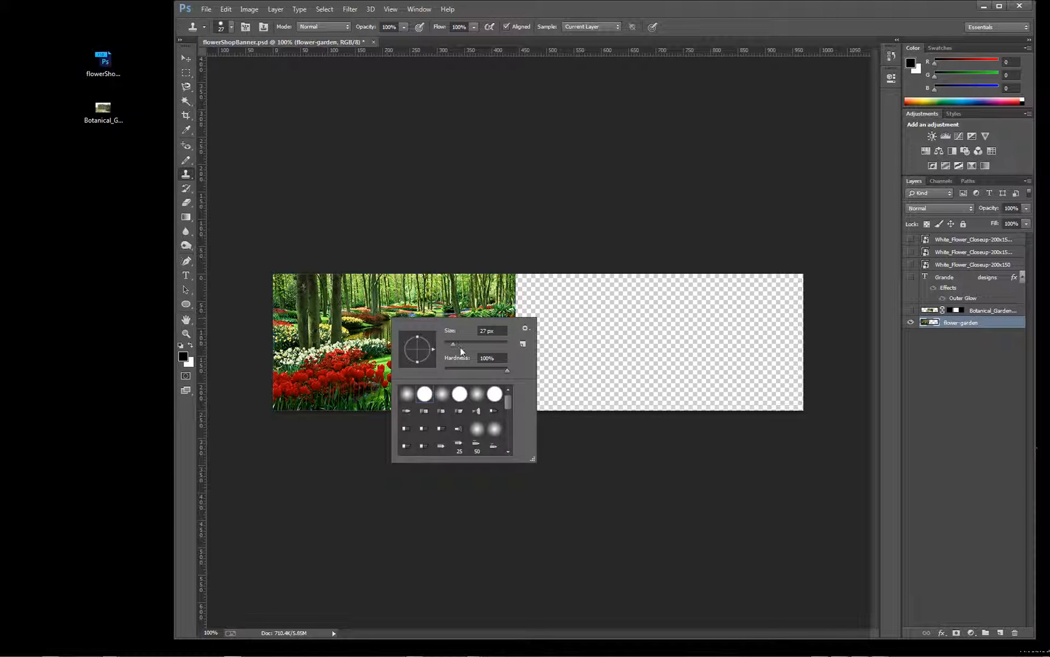
left_click_drag(451, 344, 452, 344)
left_click(376, 304)
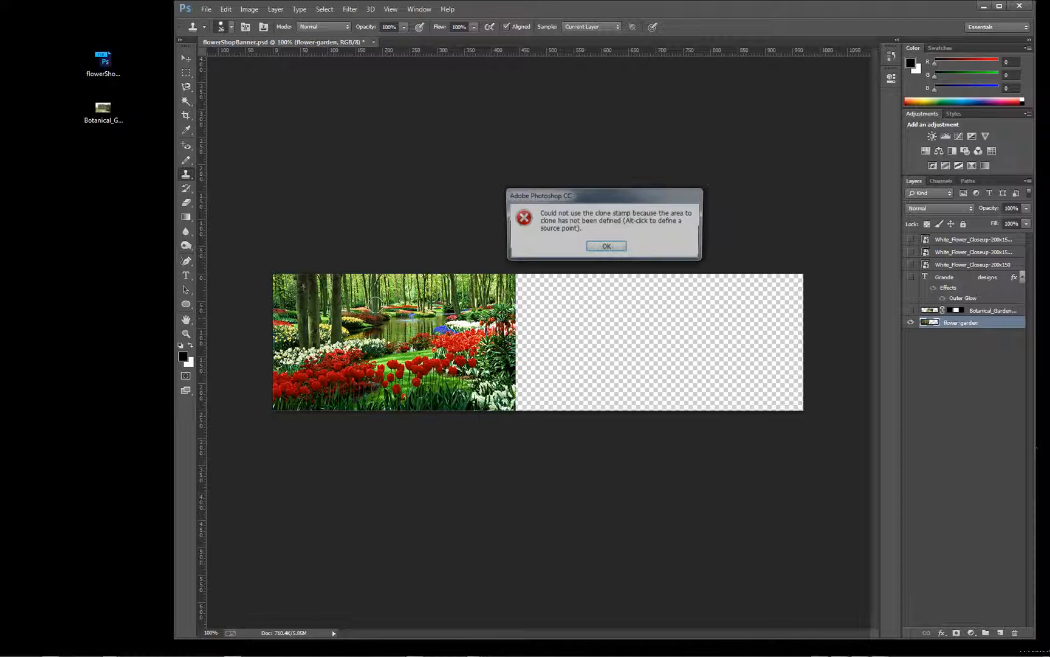
left_click(592, 250)
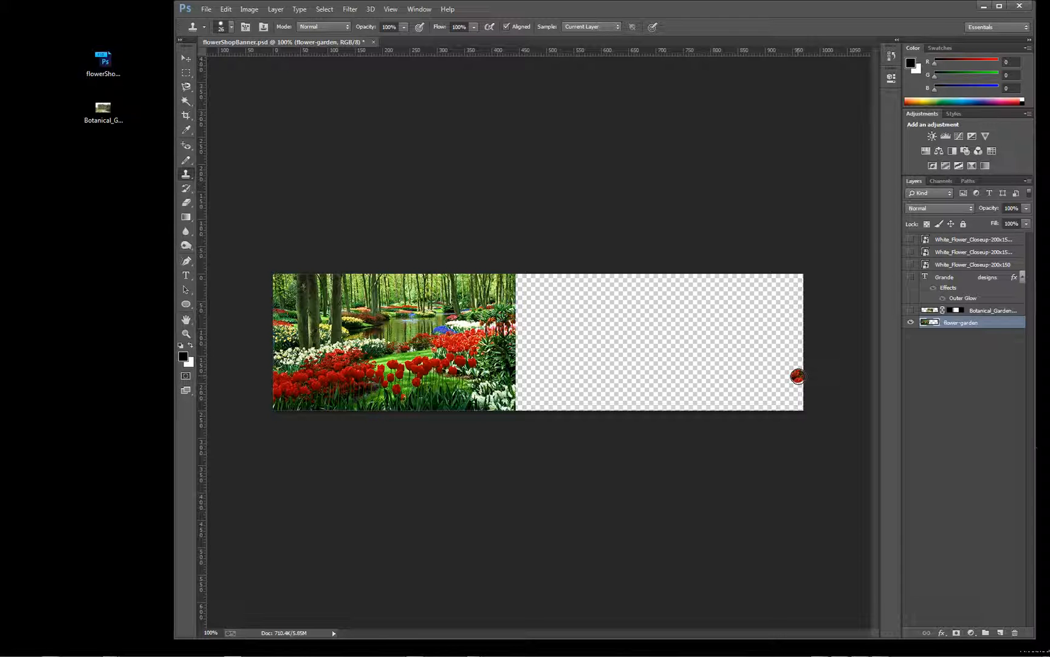
mouse_move(797, 376)
left_mouse_down()
mouse_move(783, 405)
mouse_move(797, 395)
mouse_move(797, 411)
mouse_move(798, 382)
mouse_move(775, 406)
mouse_move(771, 399)
mouse_move(796, 365)
mouse_move(815, 363)
mouse_move(802, 395)
mouse_move(772, 414)
mouse_move(761, 404)
mouse_move(811, 348)
left_mouse_up()
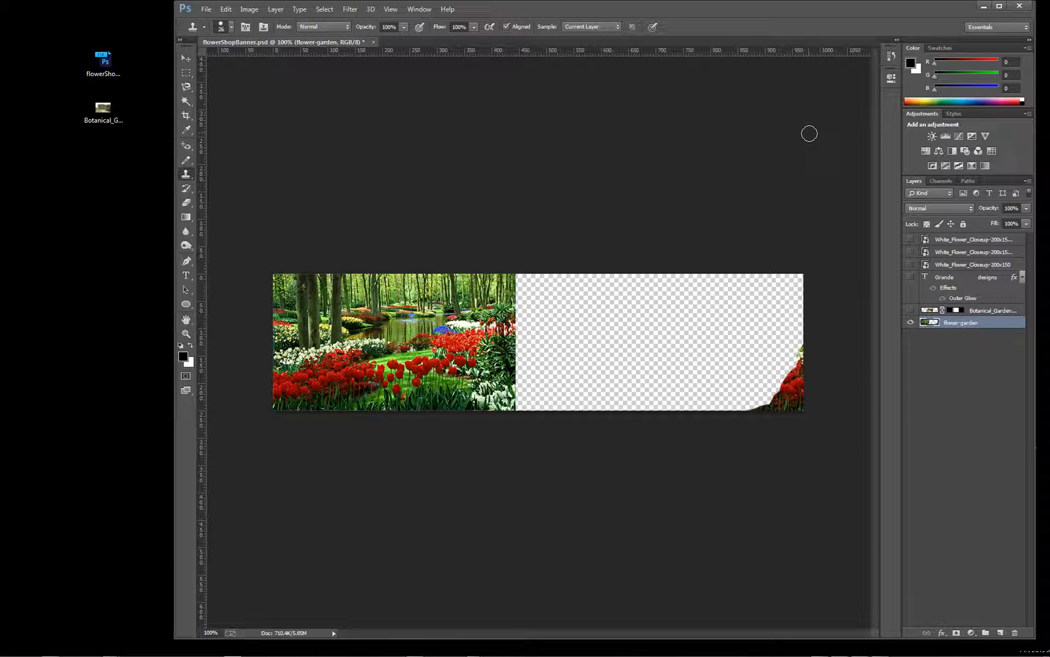
left_click(322, 373, "alt")
- Show the Grande designs text, the three White_Flower_Closeup layers and the Botanical_Garden layer again, with the Move tool active
left_click(185, 60)
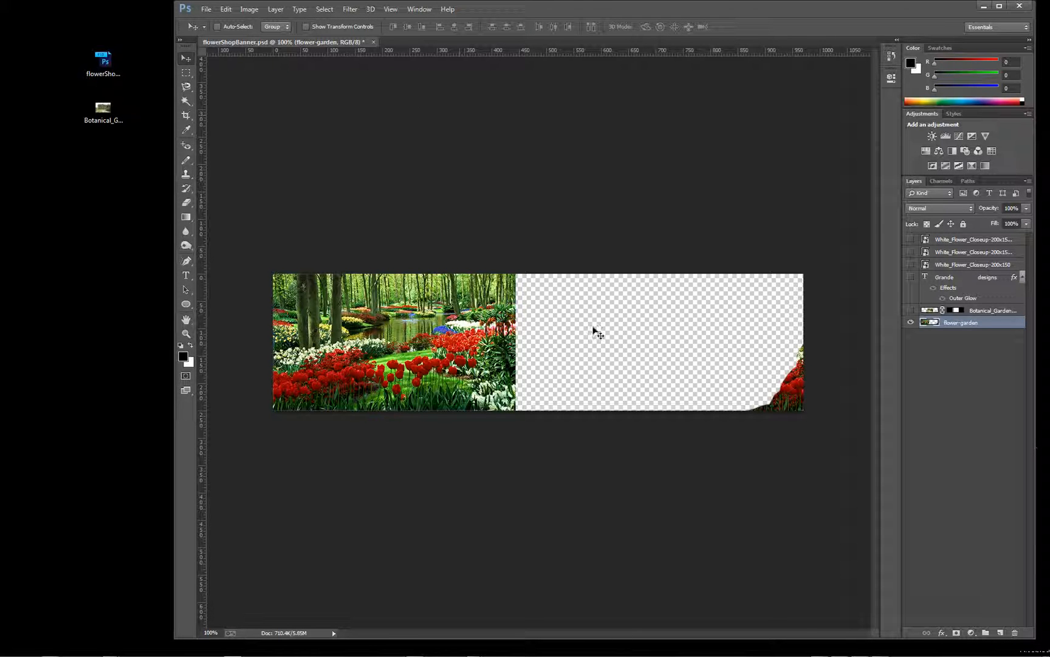
left_click(910, 276)
left_click(910, 265)
left_click(911, 252)
left_click(910, 239)
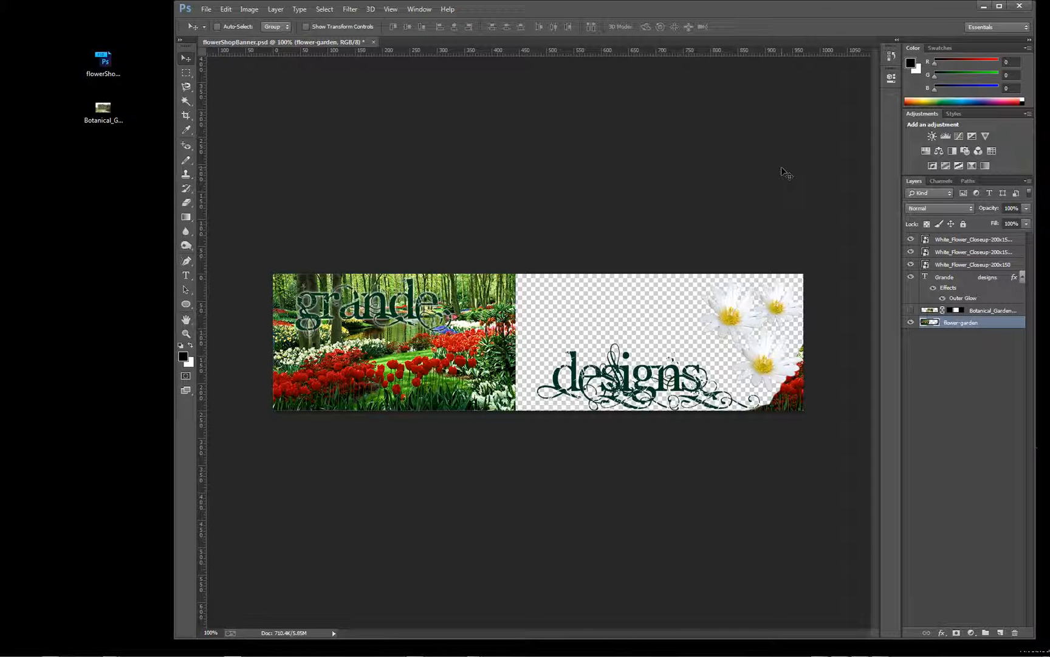
left_click(910, 310)
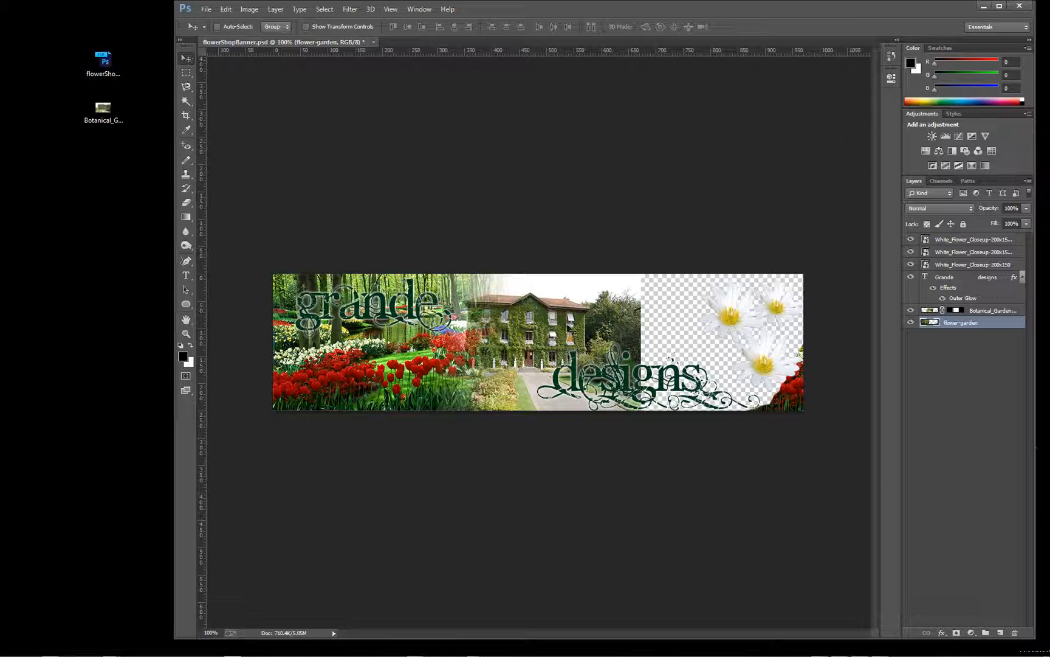
- Try the Botanical_Garden layer at 89% opacity and restore it to 100%
left_click(984, 312)
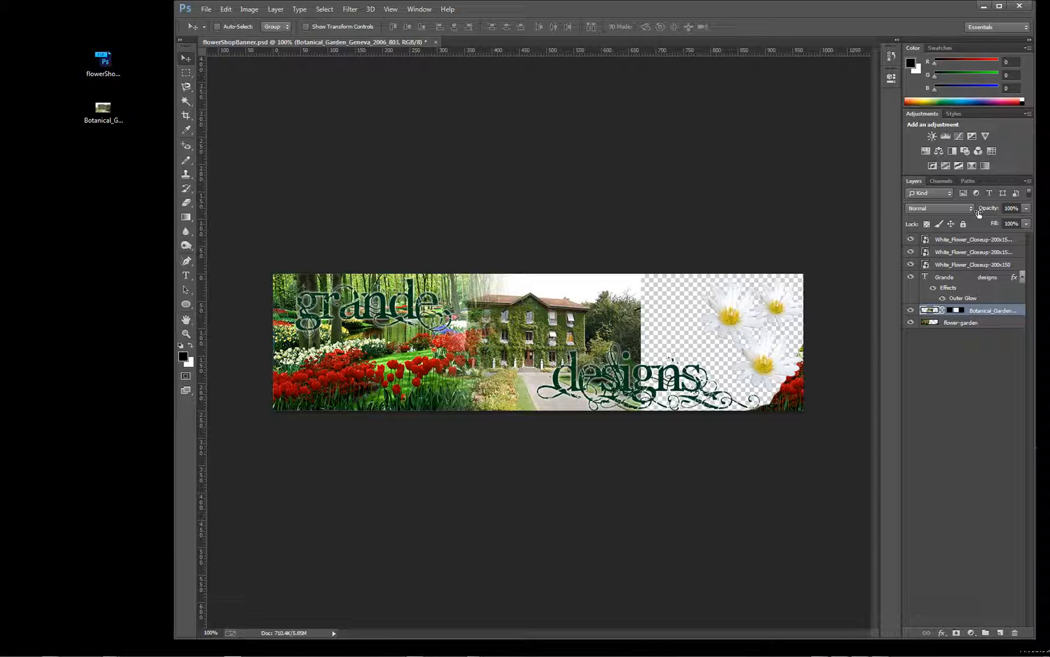
left_click(1026, 208)
mouse_move(1026, 223)
left_mouse_down()
mouse_move(1000, 224)
mouse_move(1021, 222)
left_mouse_up()
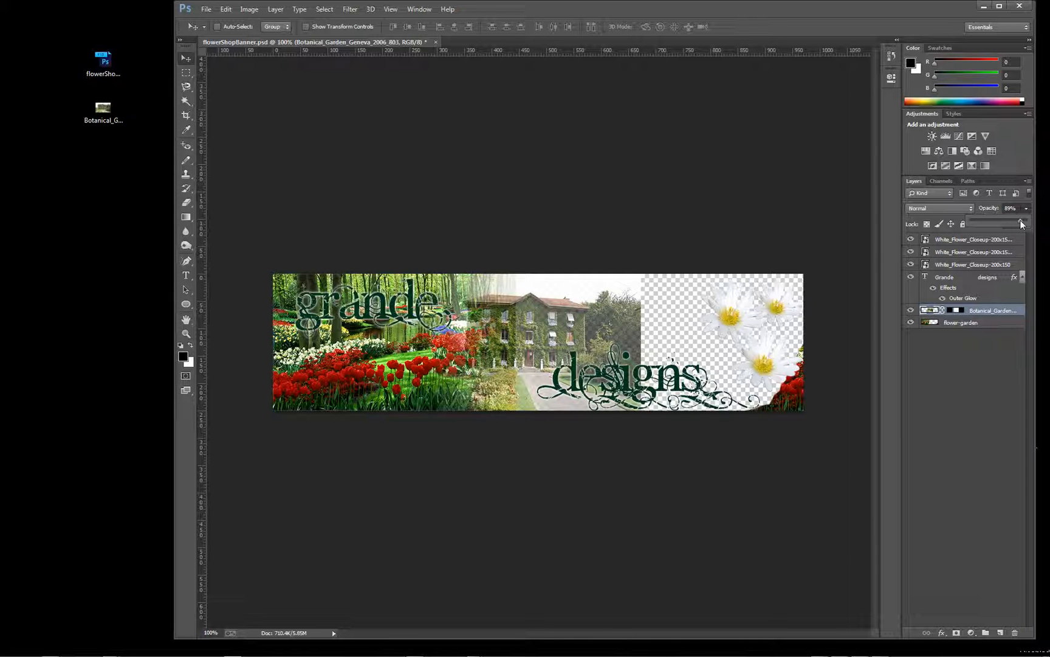
left_click_drag(1021, 223, 1032, 222)
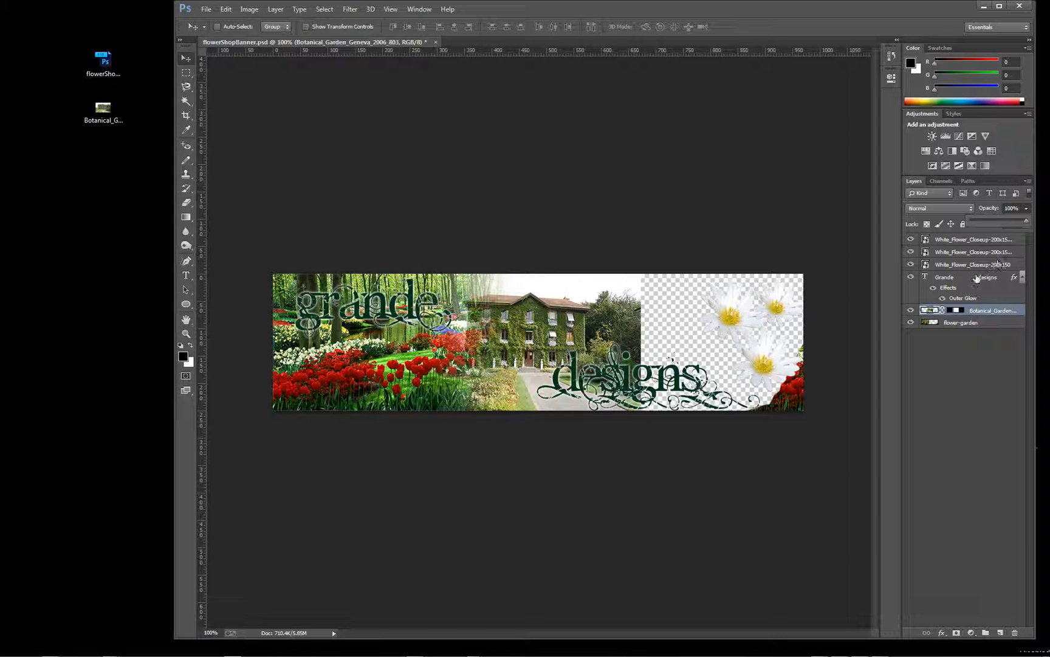
- Set the Grande designs text layer's opacity to 87% and shift the text slightly to the right on the banner
left_click(941, 279)
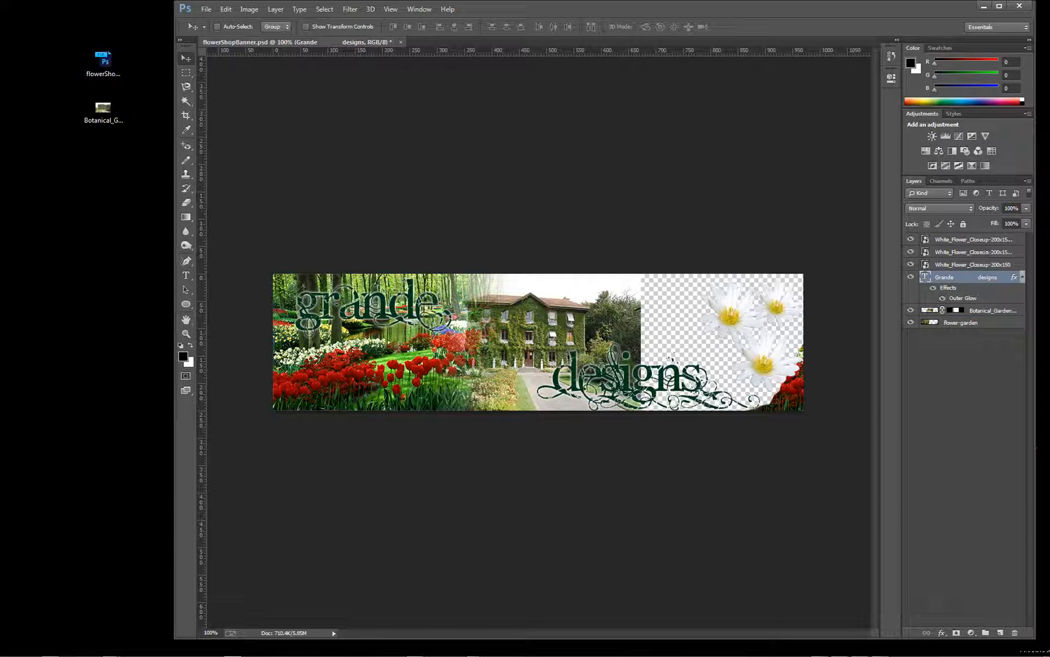
left_click_drag(1027, 222, 1020, 223)
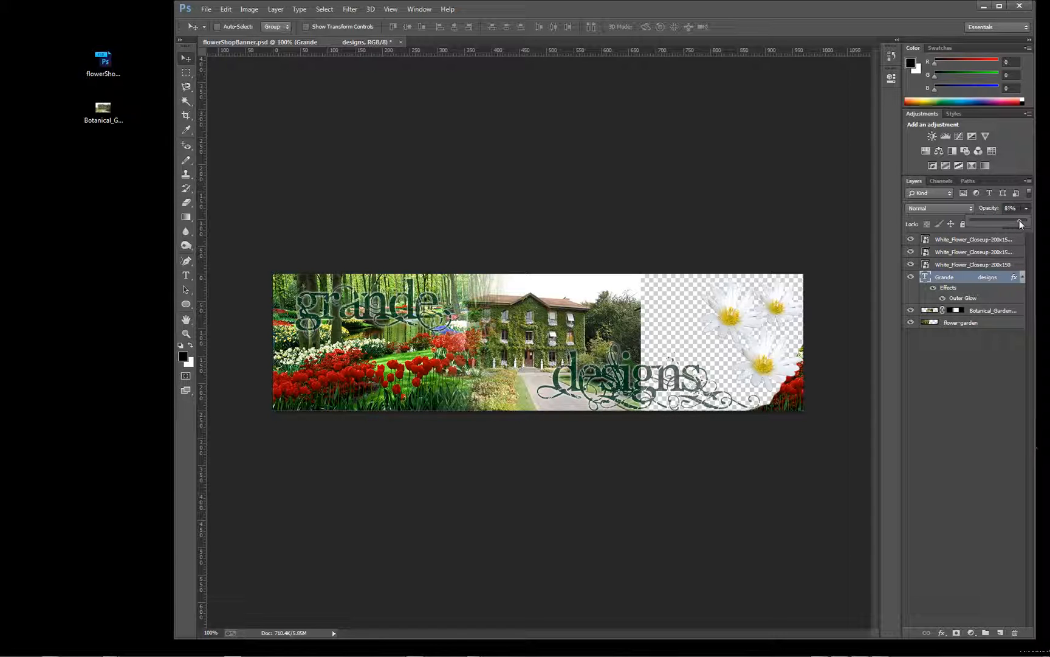
left_click(758, 171)
mouse_move(440, 317)
left_mouse_down()
mouse_move(467, 312)
mouse_move(448, 315)
left_mouse_up()
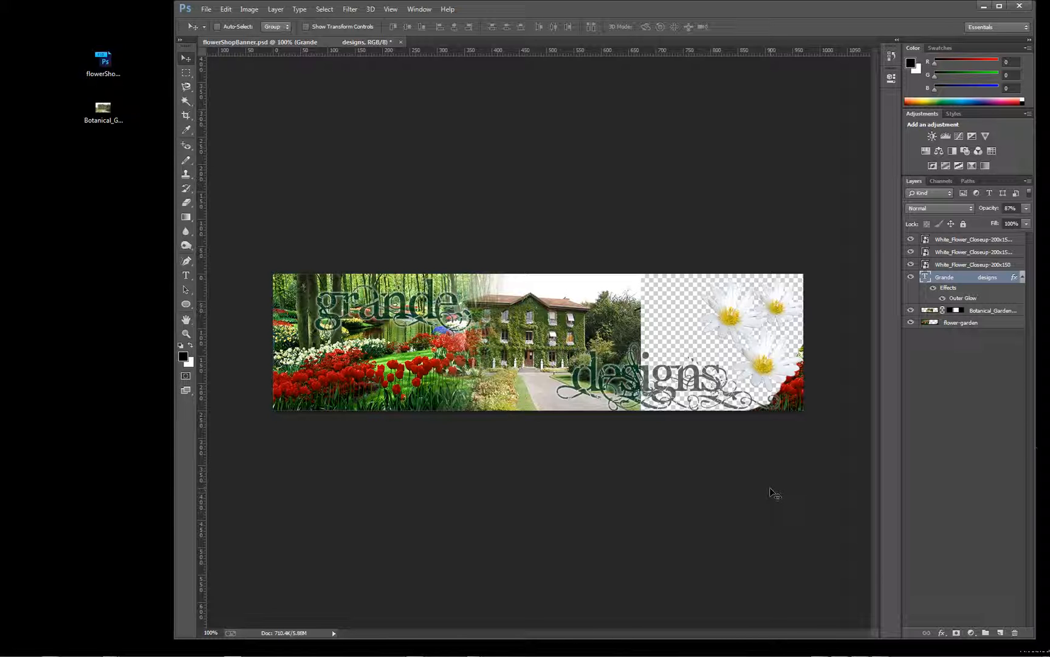
- Save the flowerShopBanner.psd document and open the Save for Web export
left_click(206, 9)
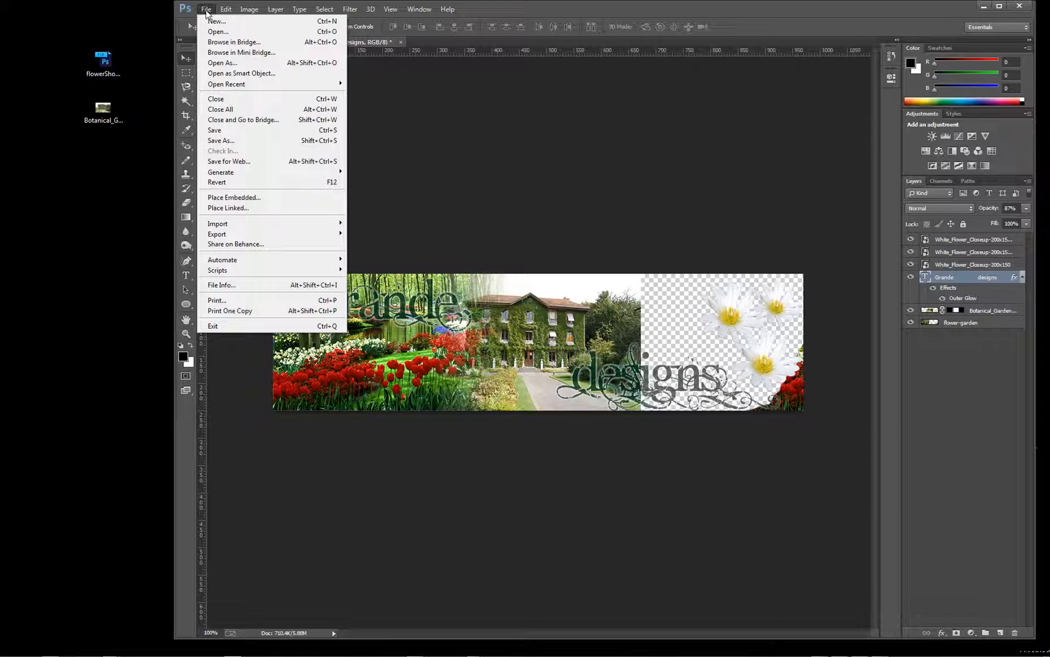
left_click(266, 130)
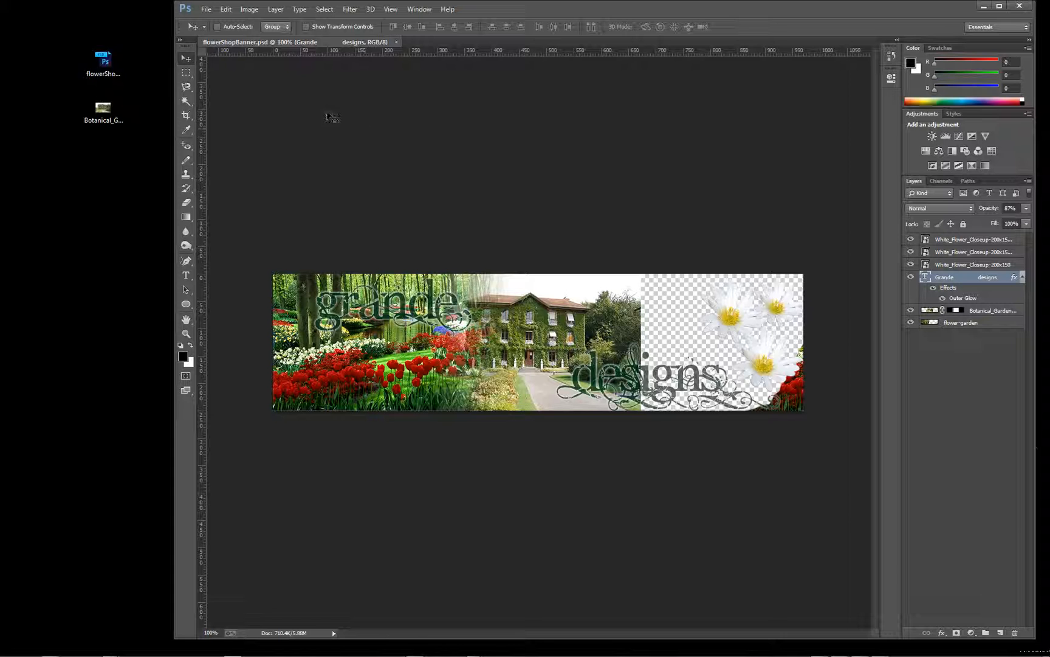
left_click(206, 10)
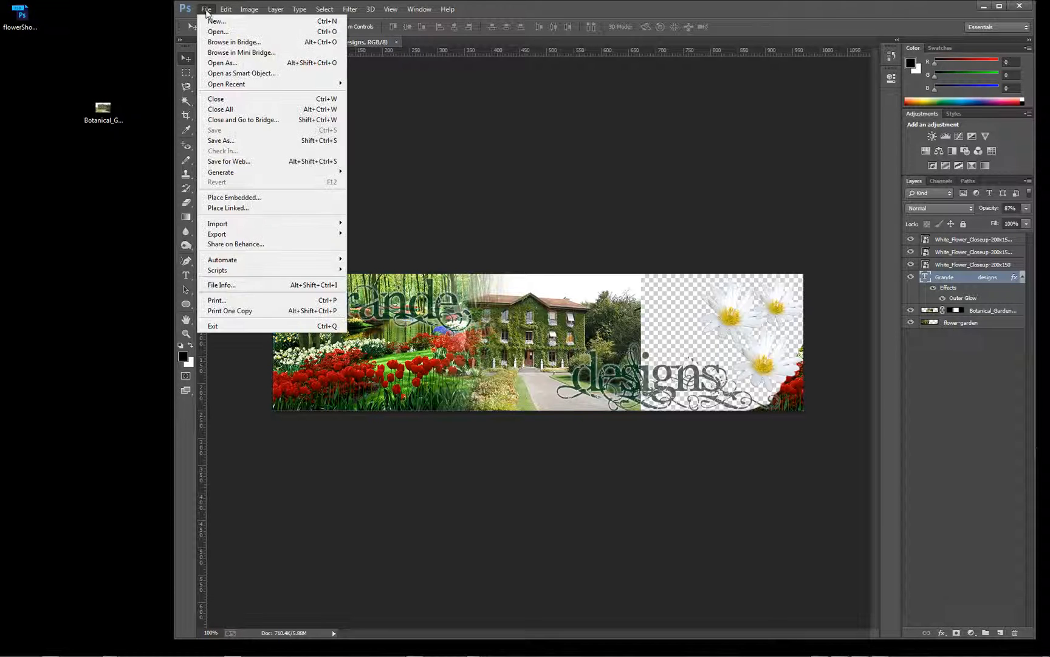
left_click(239, 162)
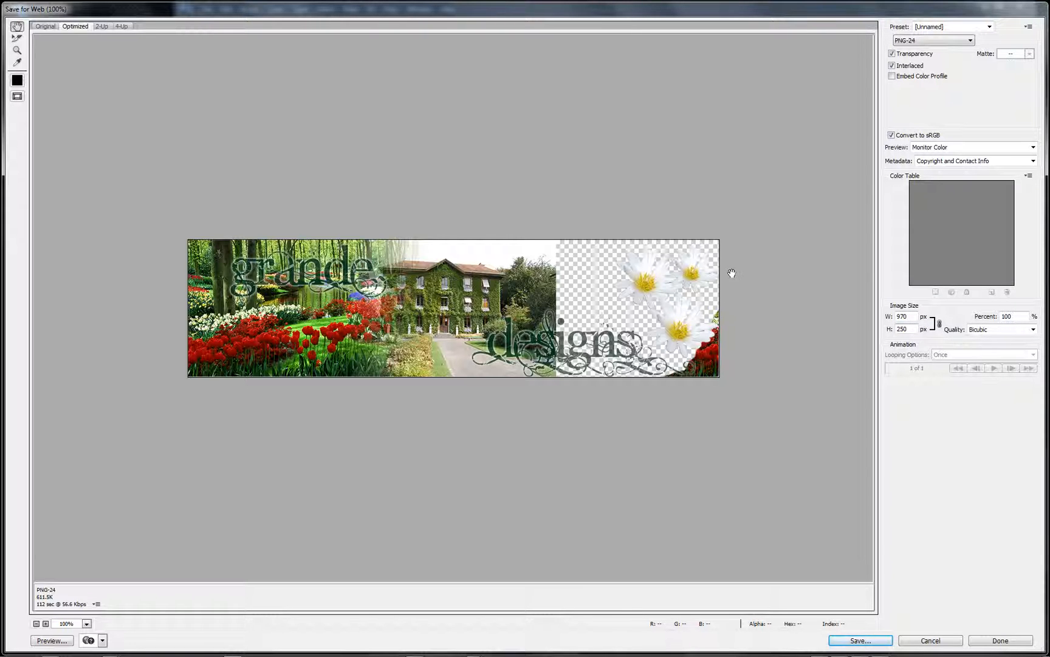
- Compare the web export preview of the banner in GIF, JPEG and PNG-8 formats
left_click(947, 41)
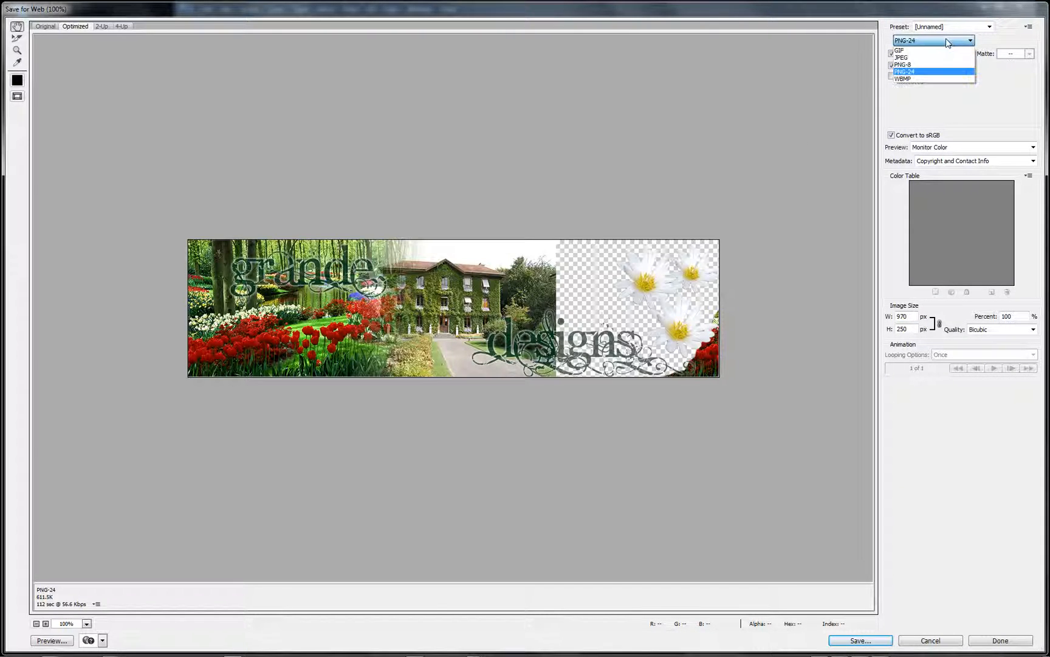
left_click(916, 50)
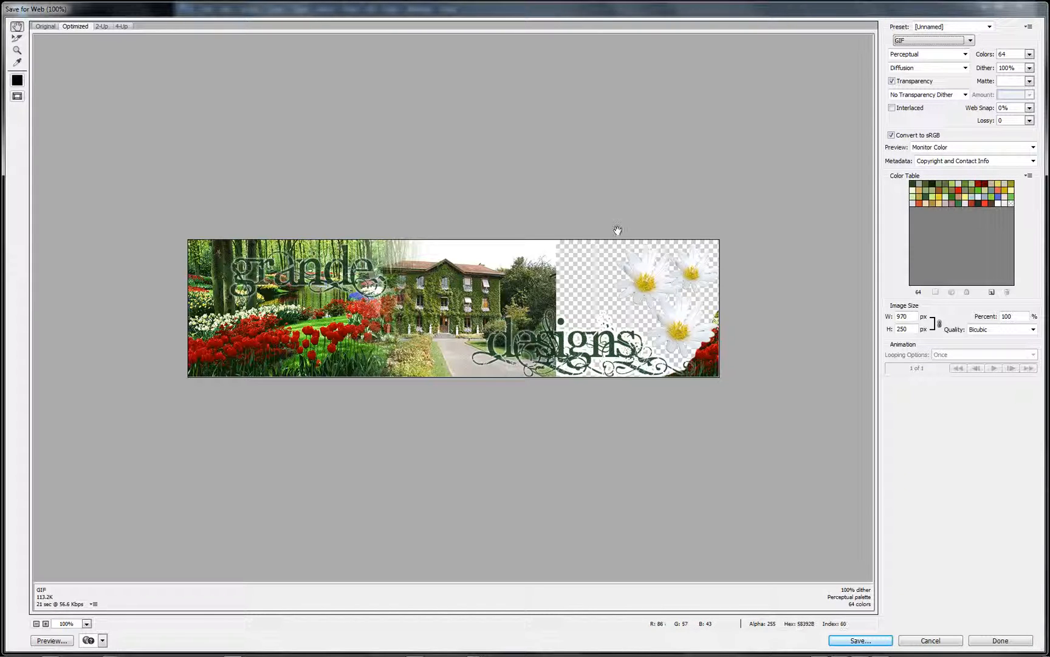
left_click(969, 41)
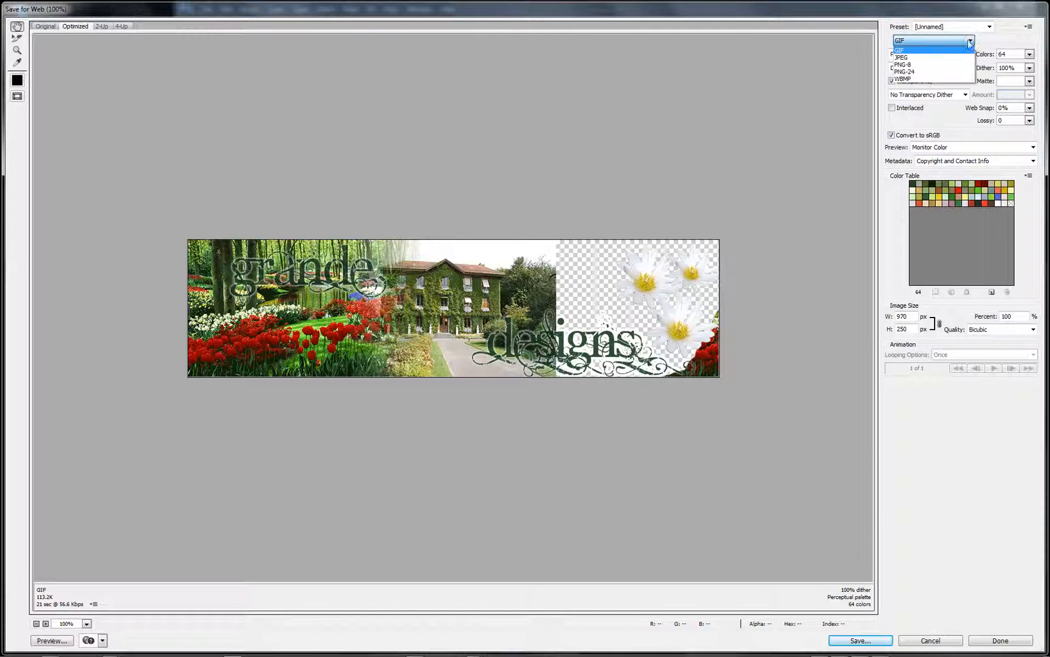
left_click(927, 54)
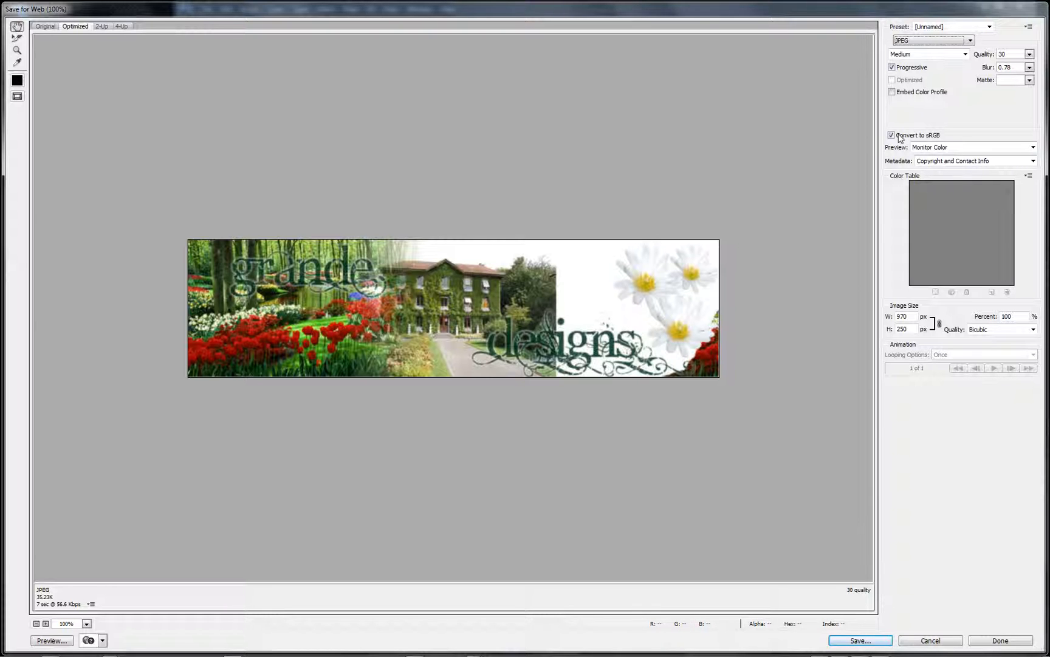
left_click(970, 40)
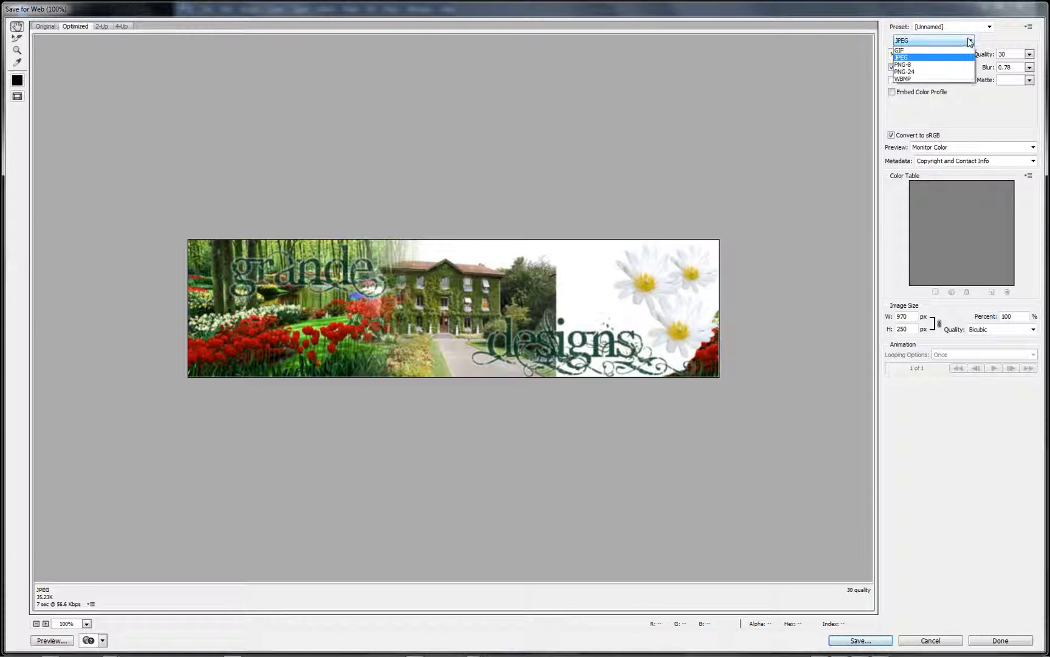
left_click(922, 68)
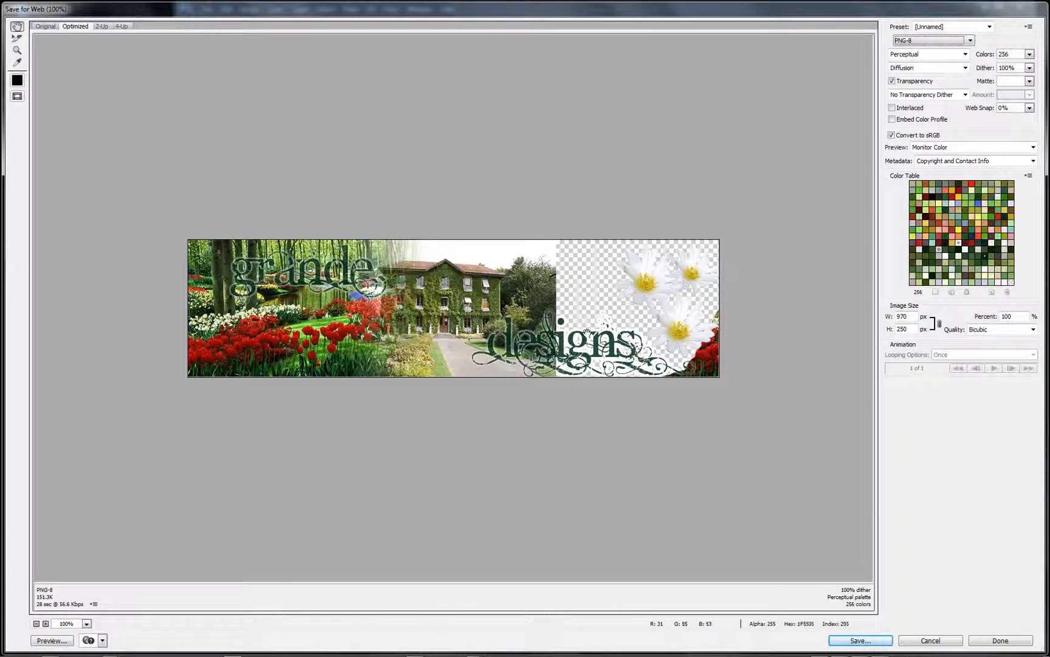
- Export the banner as a transparent PNG-24 named flowerShopBanner.png to the Desktop
left_click(969, 41)
left_click(918, 71)
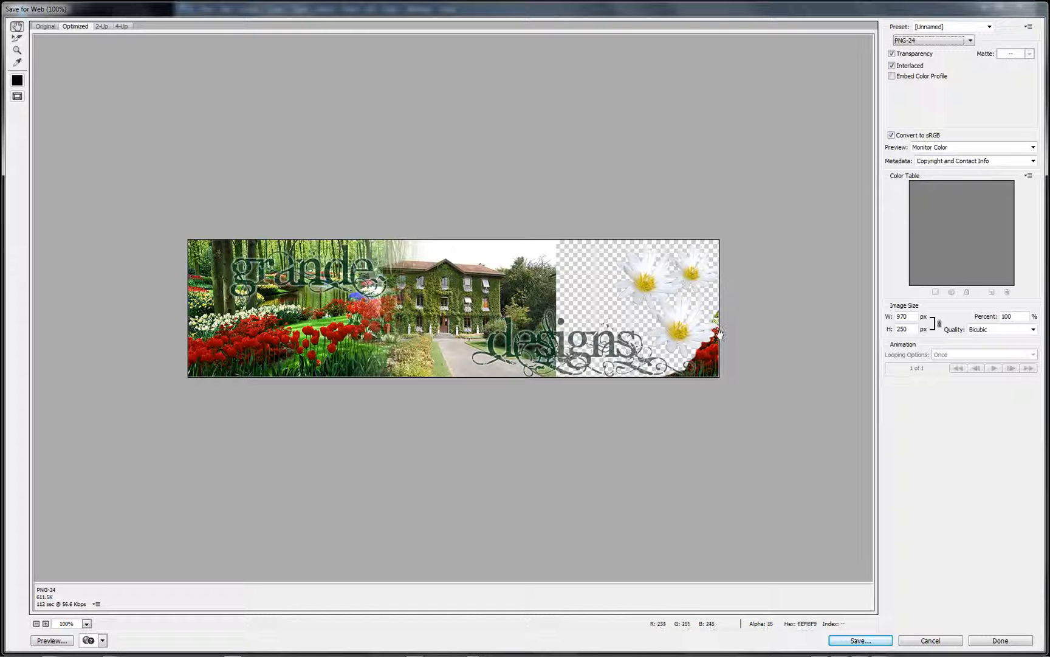
left_click(869, 643)
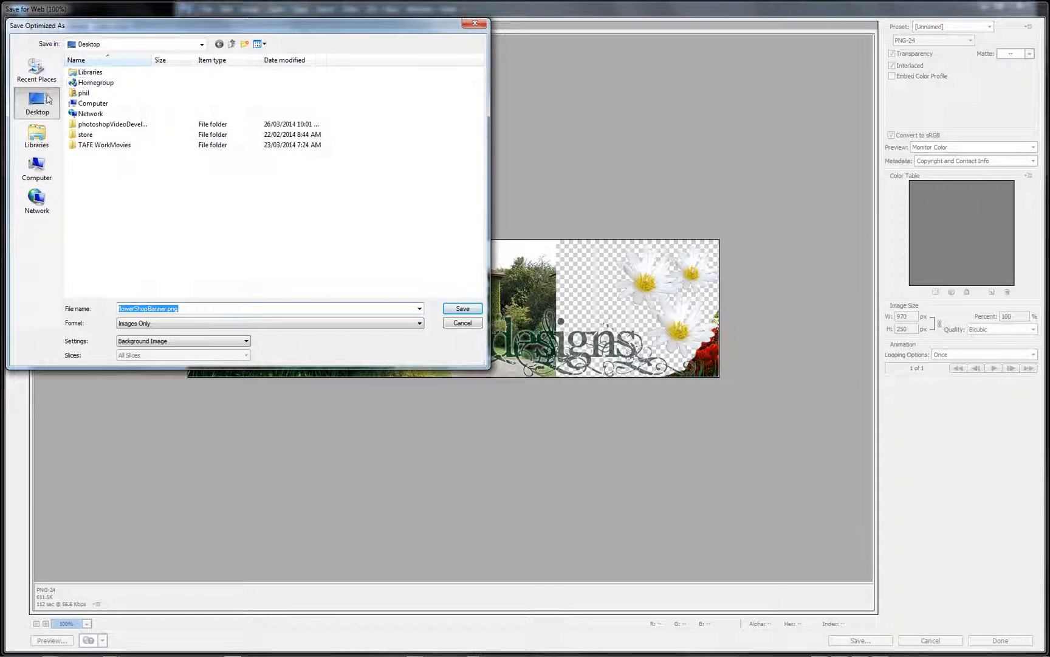
left_click(464, 309)
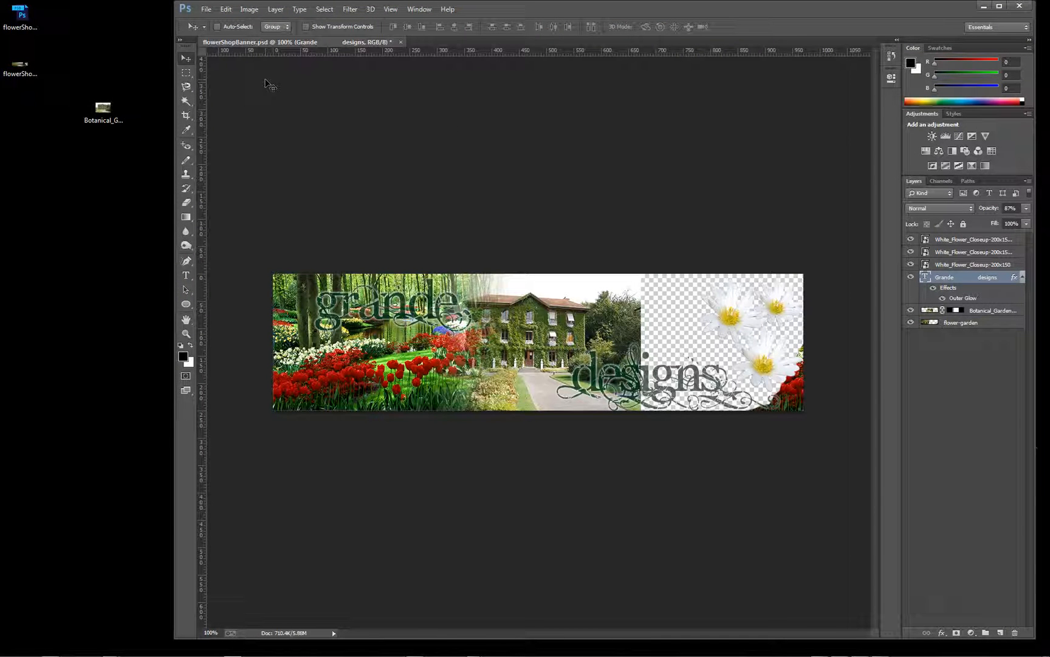
- Reopen the Save for Web export and set the image width to 200 px with proportions retained
left_click(206, 8)
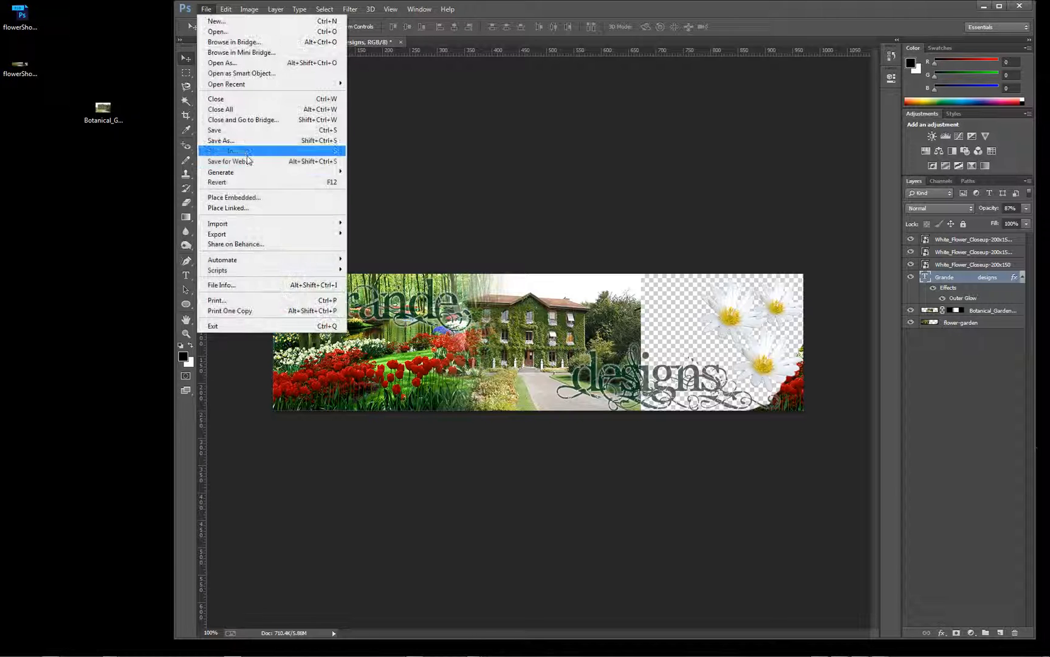
left_click(248, 162)
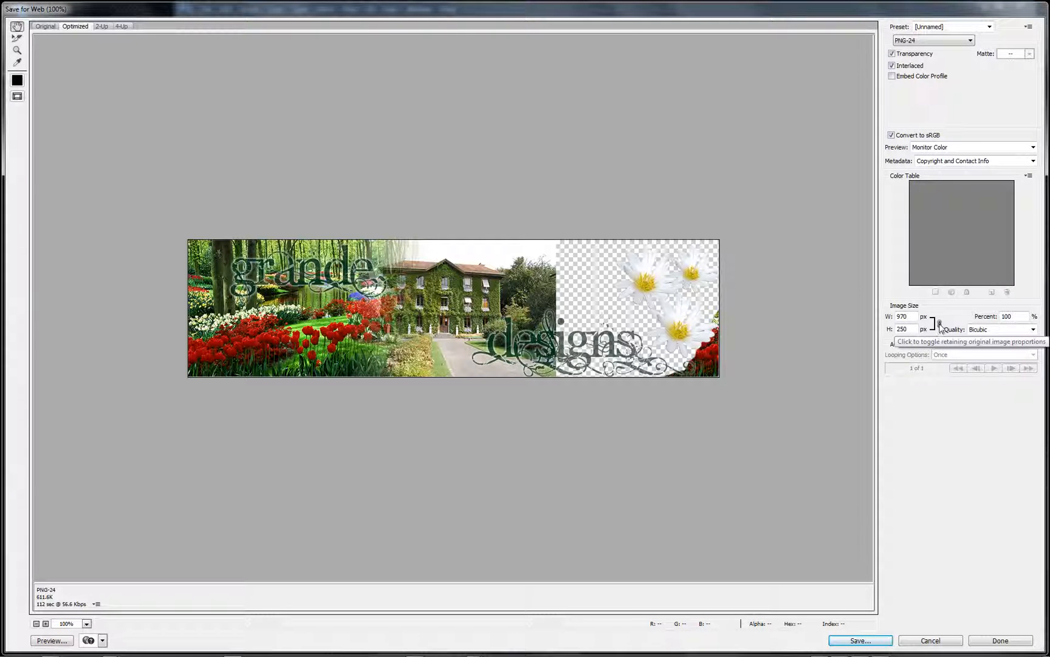
left_click_drag(915, 318, 885, 319)
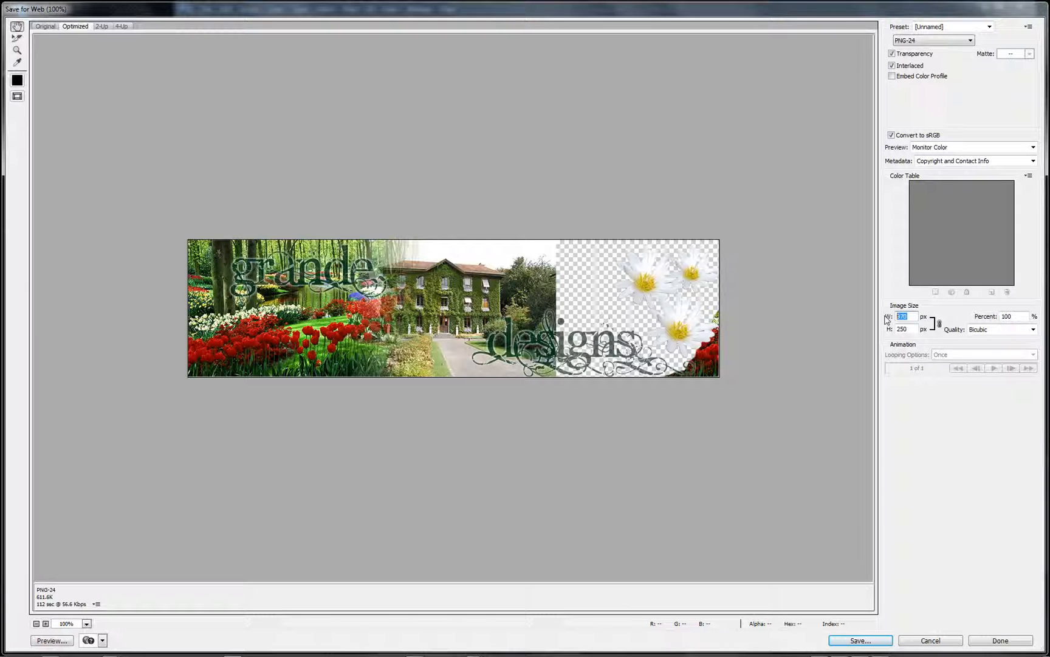
type("200")
- Save the reduced banner to the Desktop as flowerShopBanner200x52.png
left_click(874, 640)
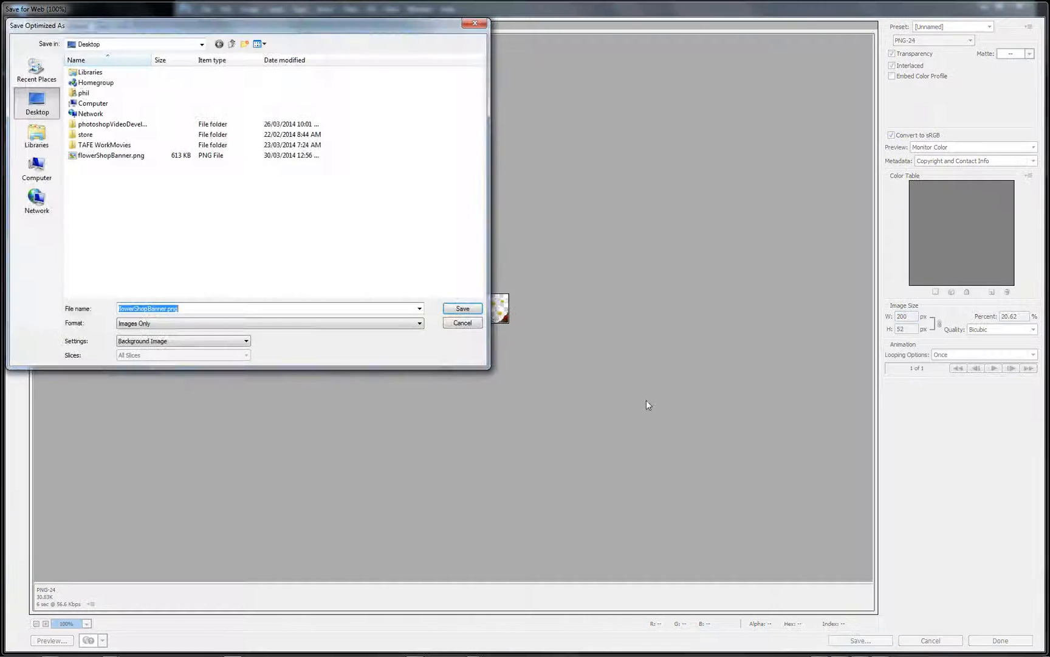
left_click(167, 310)
type("200")
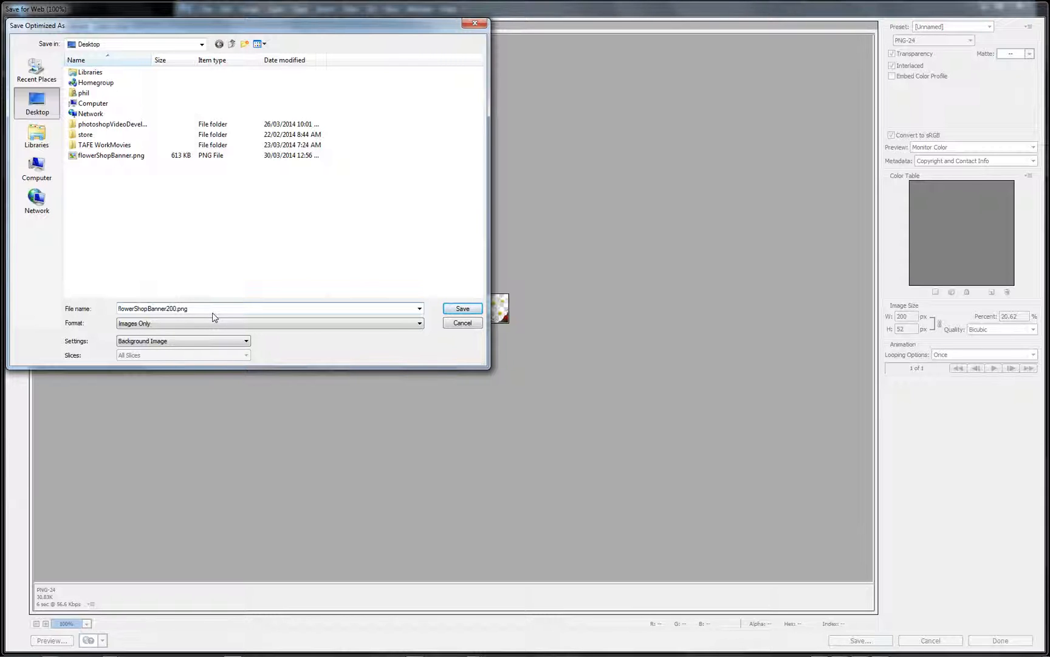
type("x52")
left_click(463, 309)
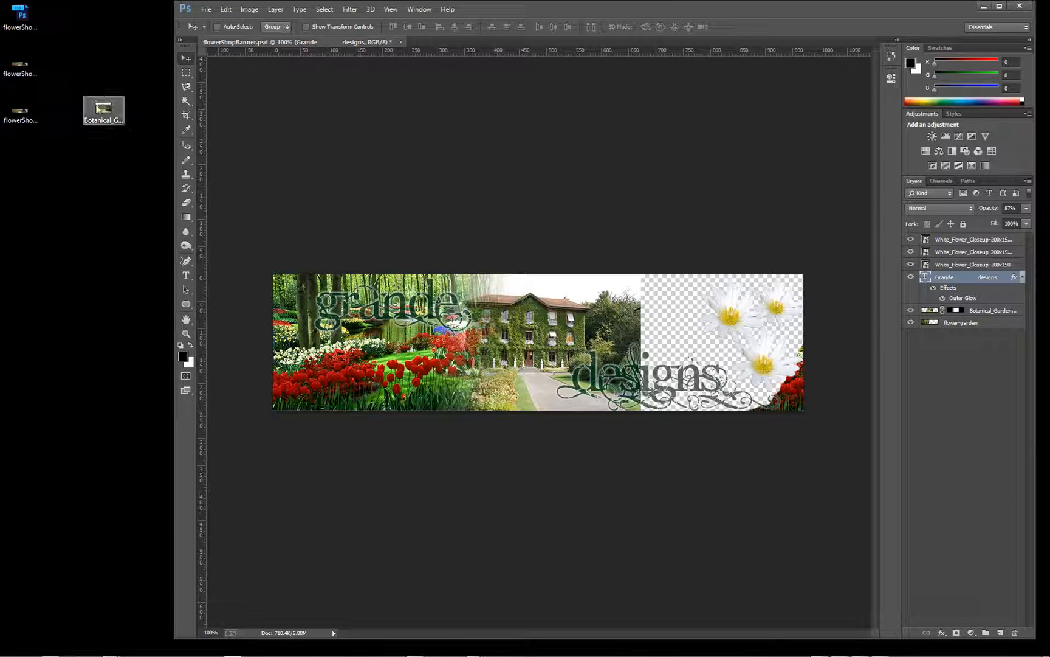
- Arrange the Botanical_Garden photo and the two exported banner PNGs near the PSD on the desktop, and minimize Photoshop
left_click_drag(101, 108, 71, 17)
left_click(32, 70)
left_click_drag(33, 69, 78, 64)
left_click_drag(27, 112, 107, 64)
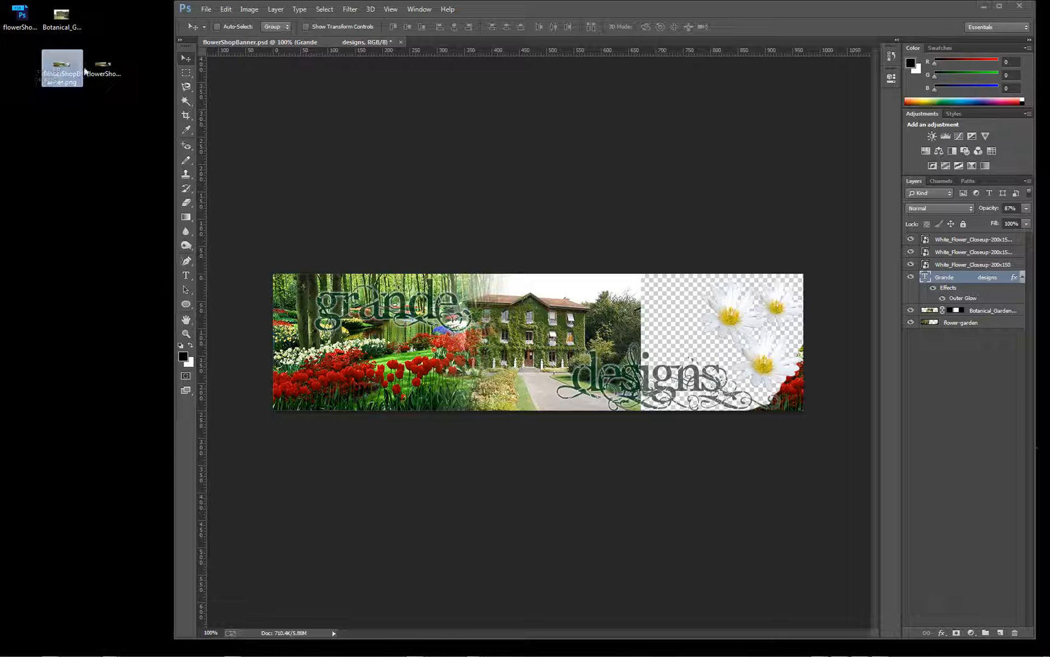
left_click(983, 6)
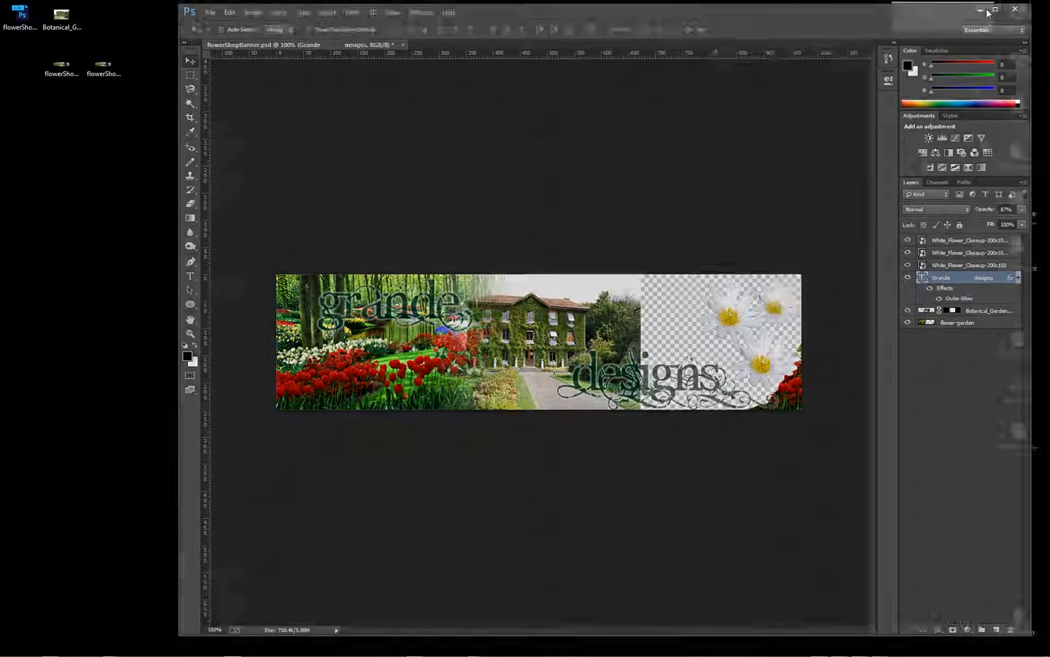
mouse_move(190, 637)
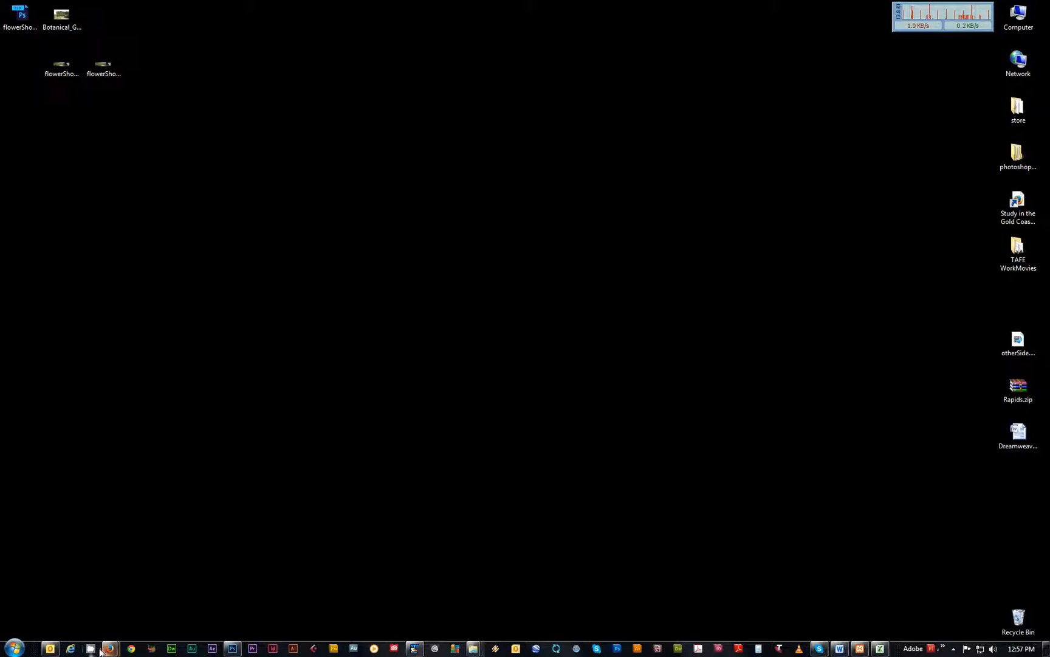
- Open Google Chrome and reposition its window so the exported banner files on the desktop stay accessible
left_click(131, 650)
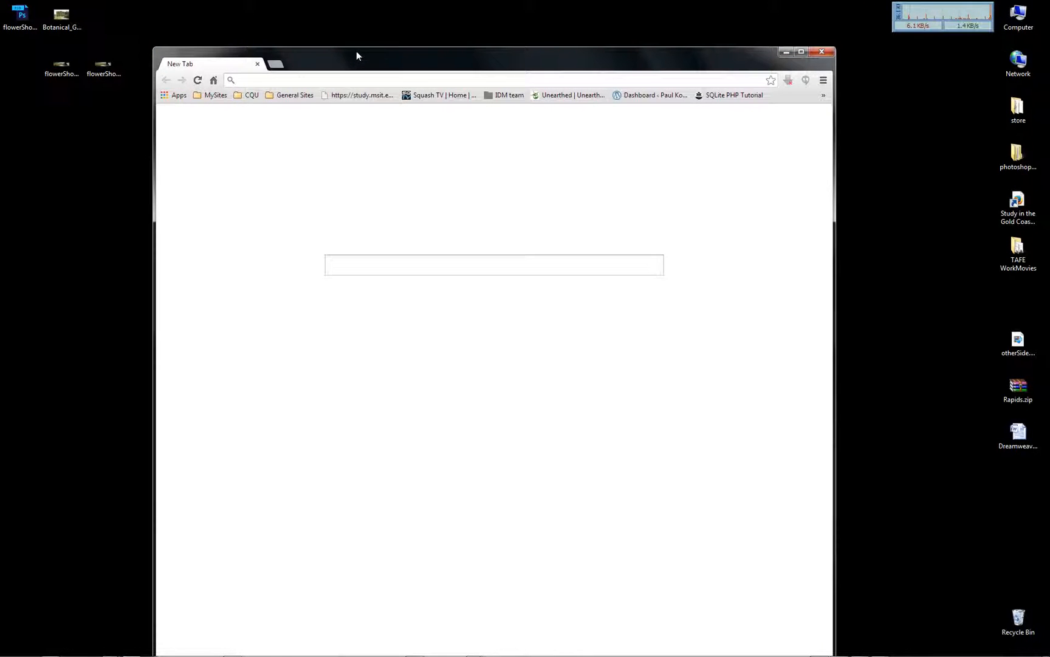
left_click_drag(355, 54, 382, 13)
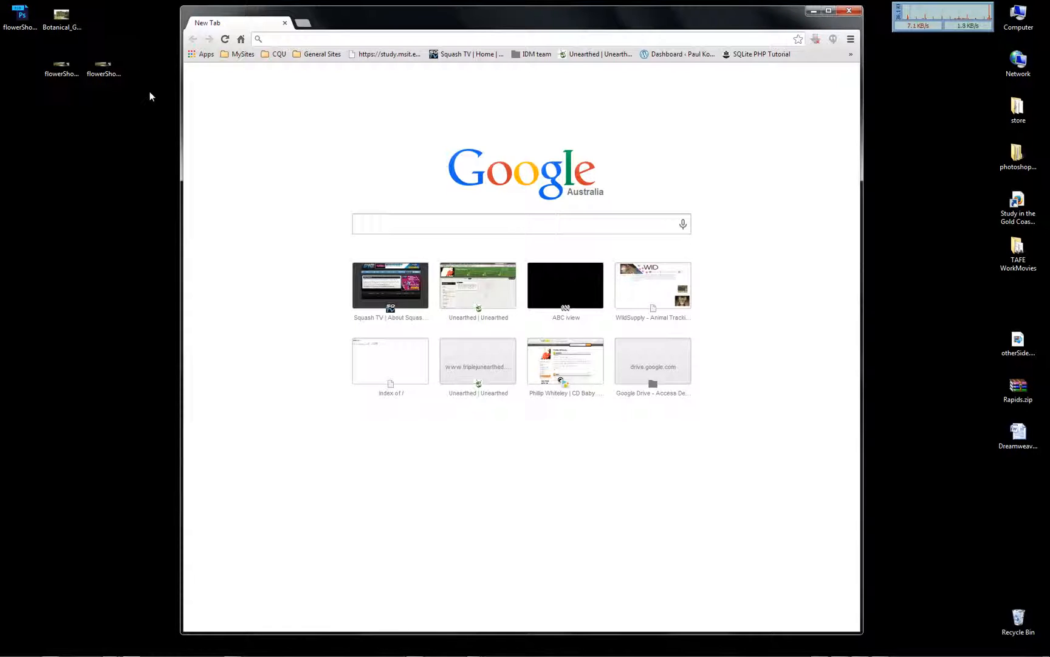
left_click_drag(465, 22, 629, 12)
left_click_drag(102, 66, 415, 132)
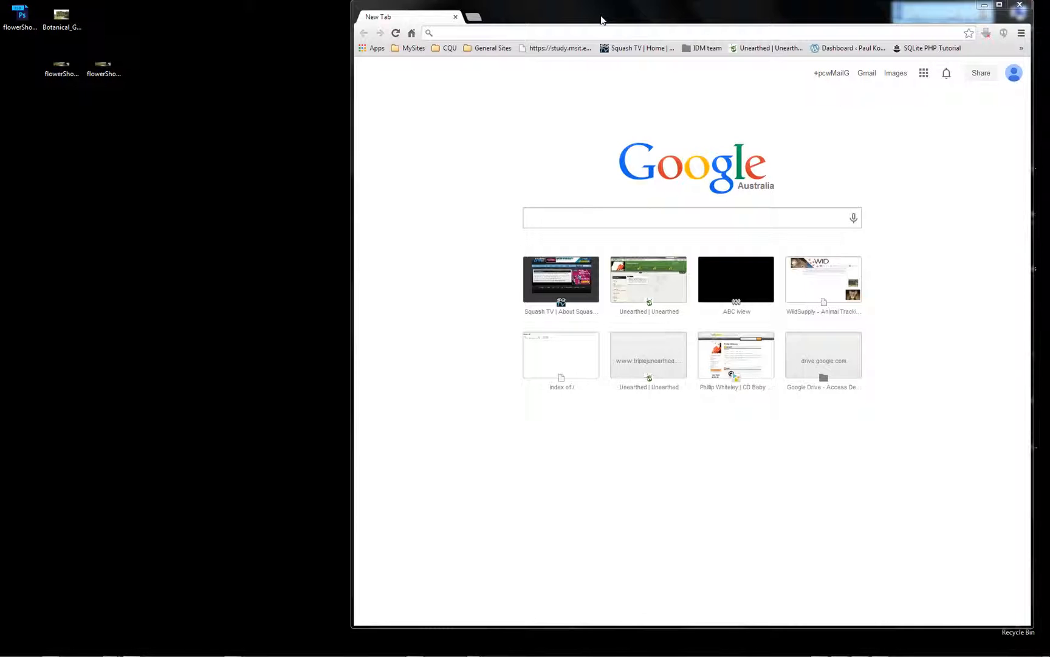
mouse_move(600, 16)
left_mouse_down()
mouse_move(501, 14)
mouse_move(649, 21)
mouse_move(613, 28)
left_mouse_up()
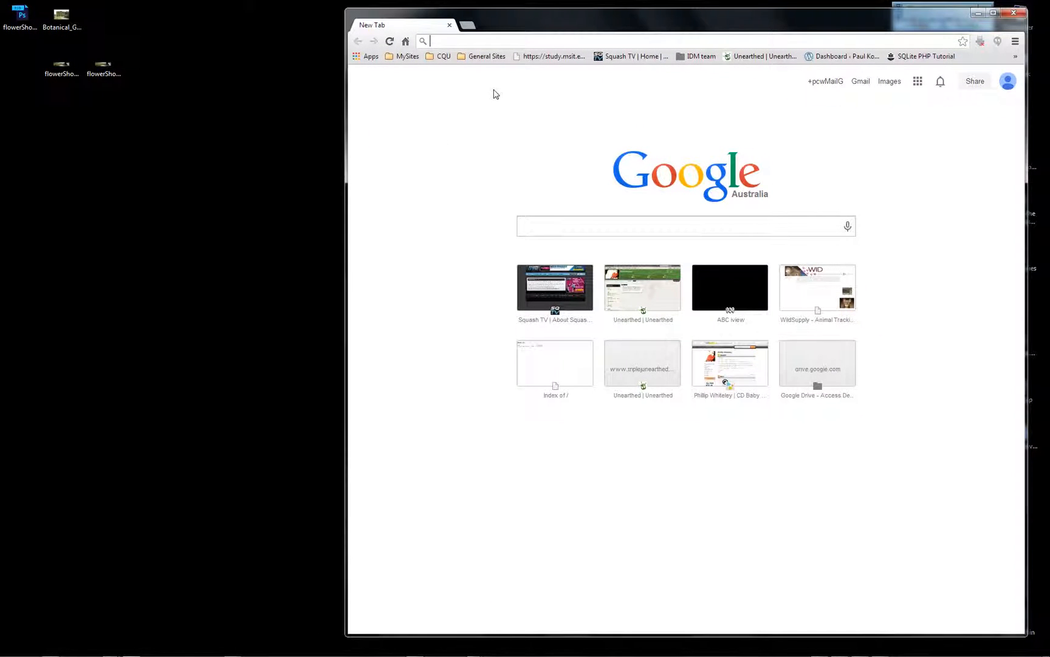
- Preview flowerShopBanner200x52.png and then the full-size flowerShopBanner.png in the browser window
left_click_drag(102, 65, 397, 108)
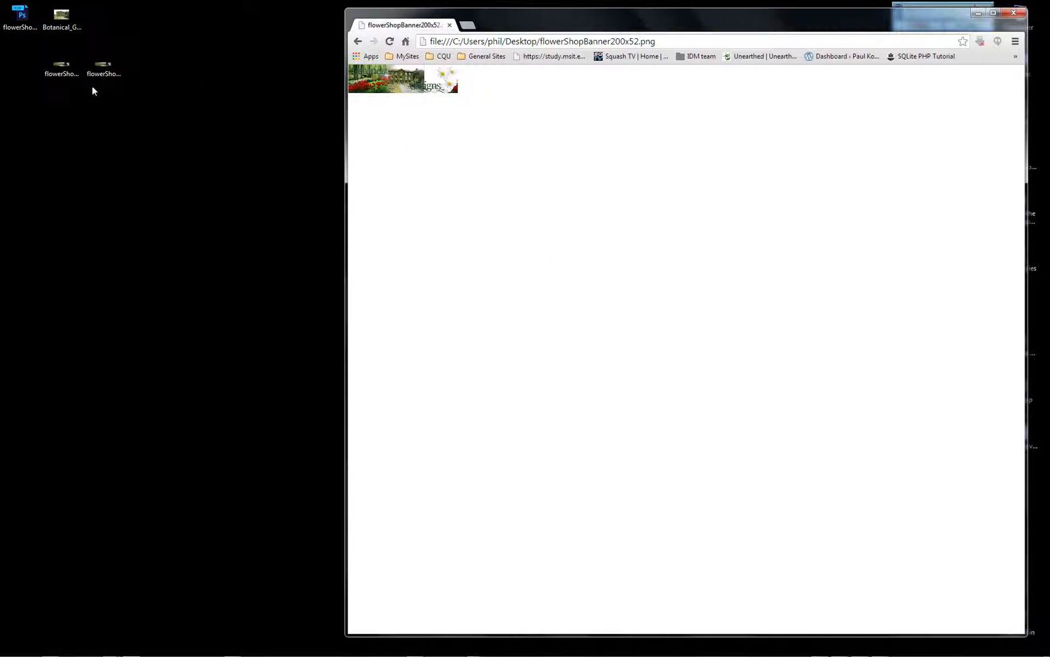
left_click_drag(70, 73, 410, 135)
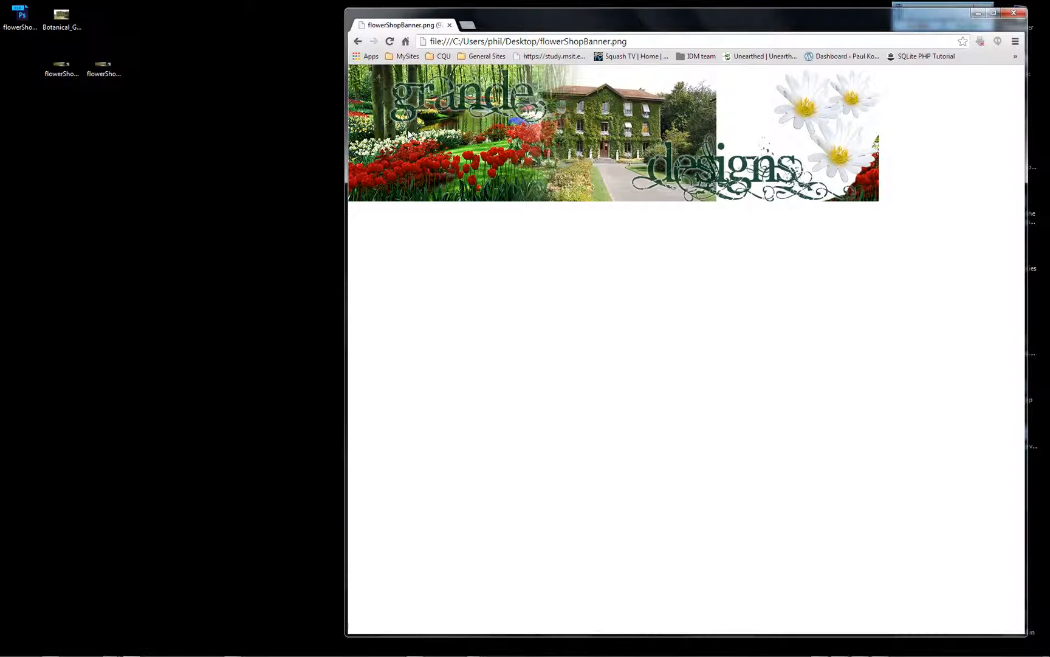